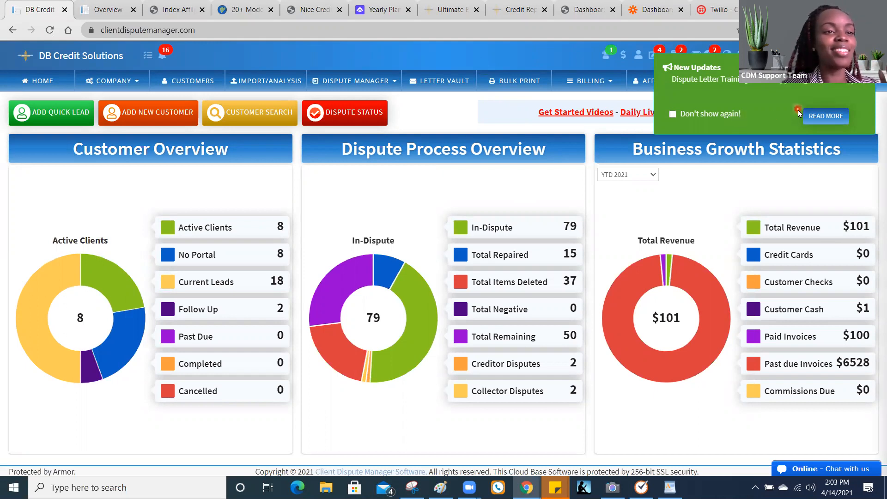
Open the full New Updates announcement about dispute letter training, then close it.
click(816, 117)
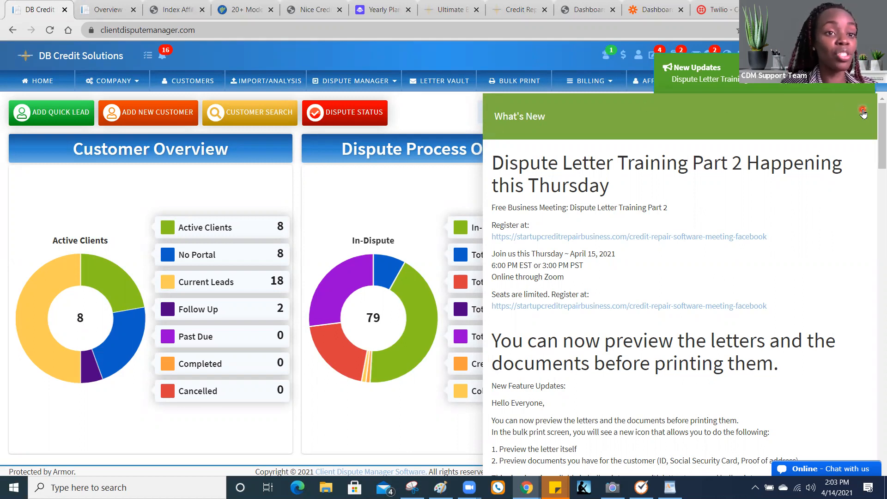
click(862, 111)
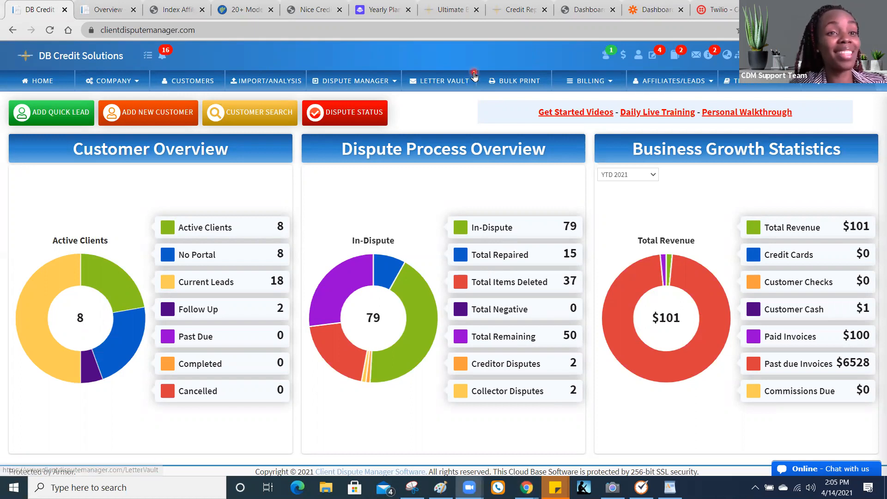
Open the company's notification and automation settings and review the Zapier Integration setup section, including the credentials option.
click(115, 81)
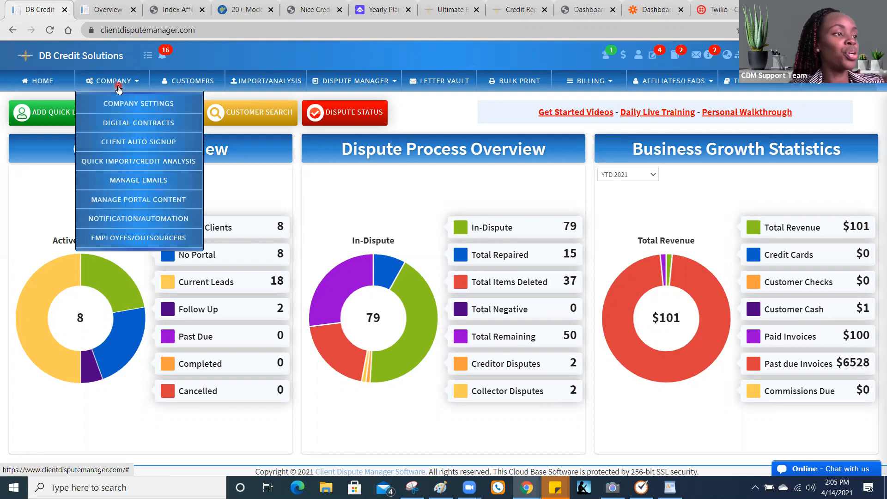
click(123, 219)
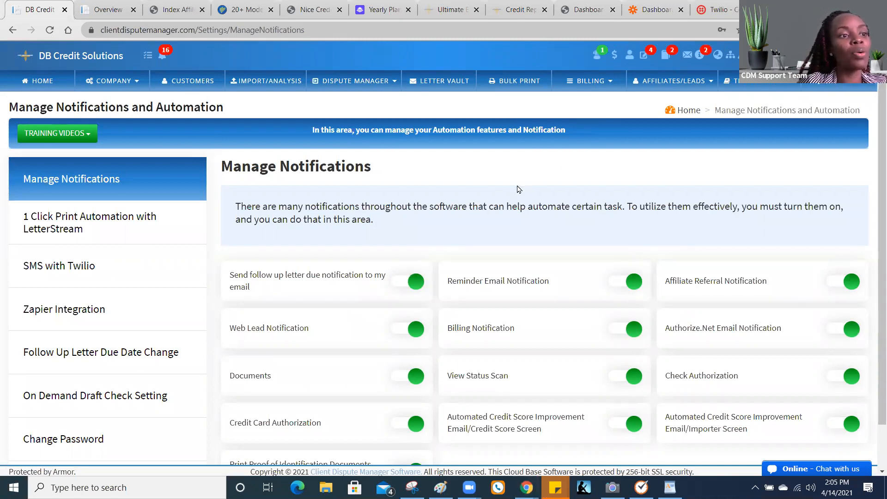
click(79, 318)
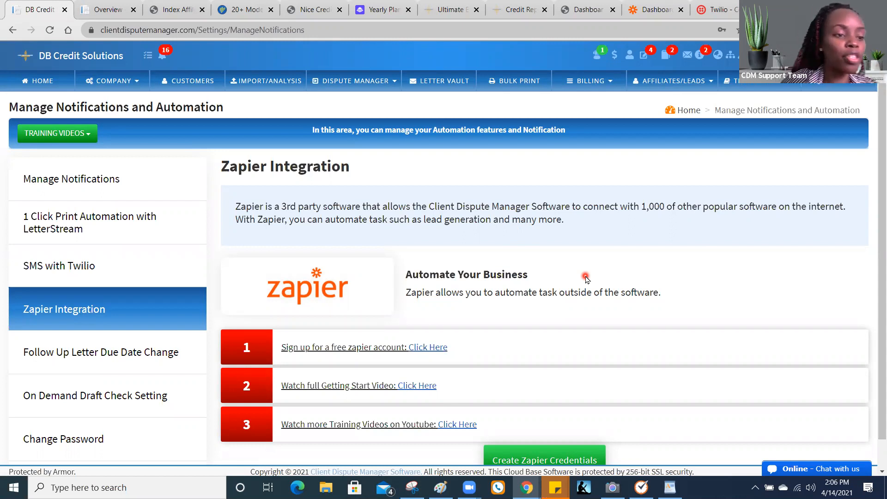
drag(874, 238, 875, 286)
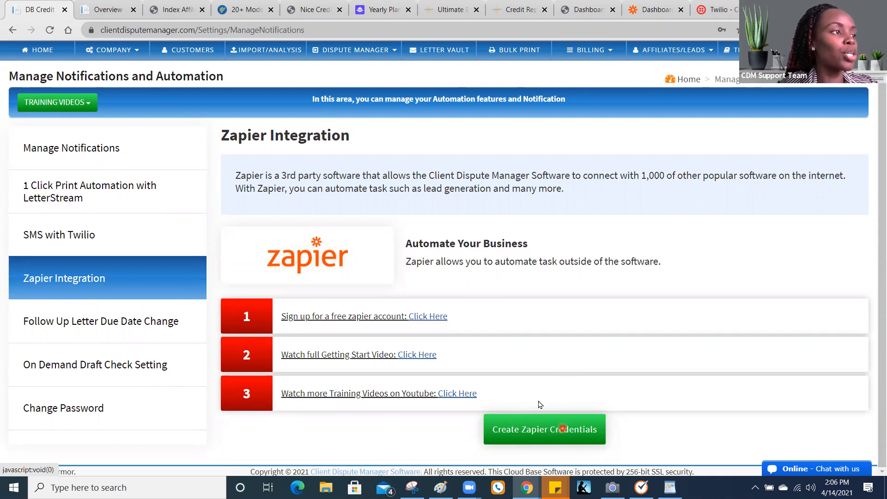
click(121, 51)
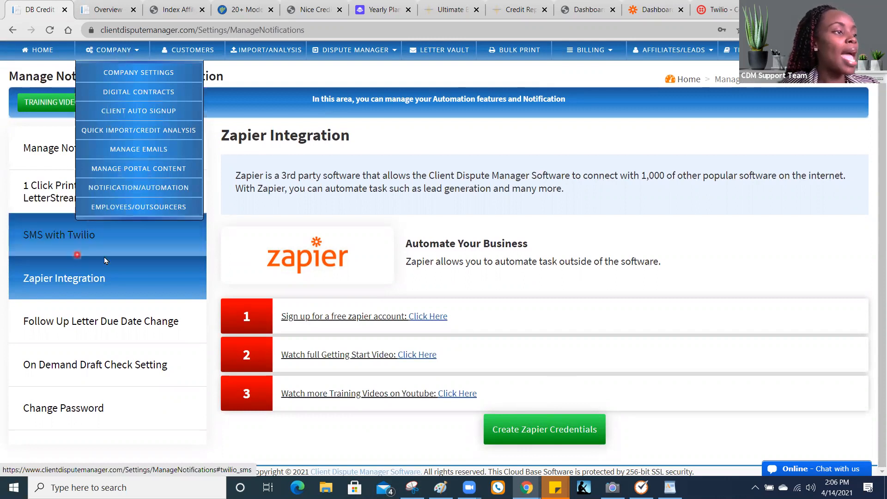
click(65, 278)
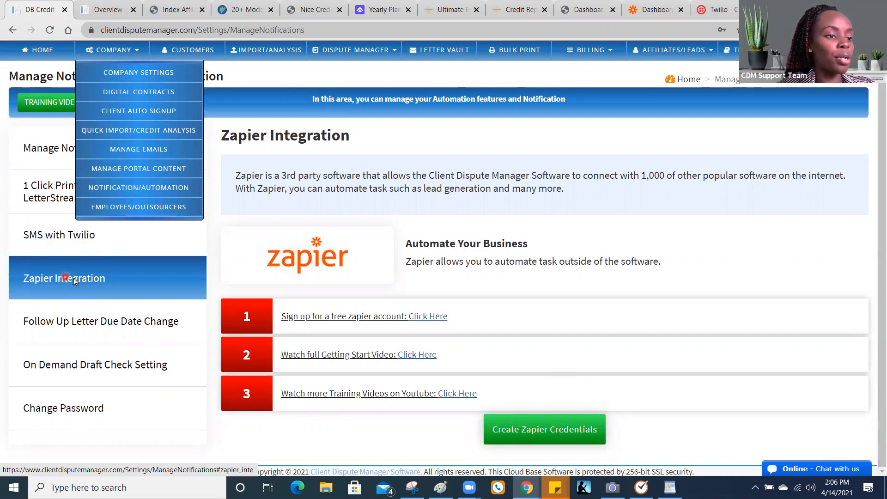
click(513, 421)
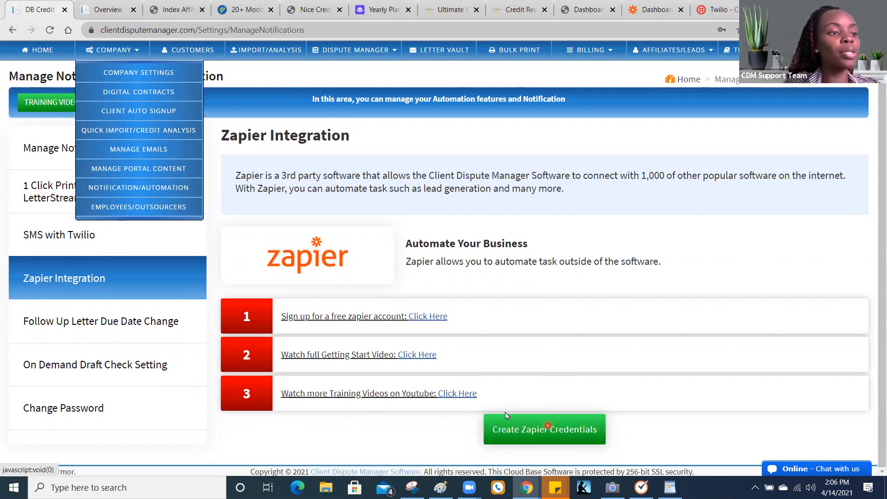
Switch to the Zapier dashboard and choose Calendly as the first app of a new workflow.
click(661, 8)
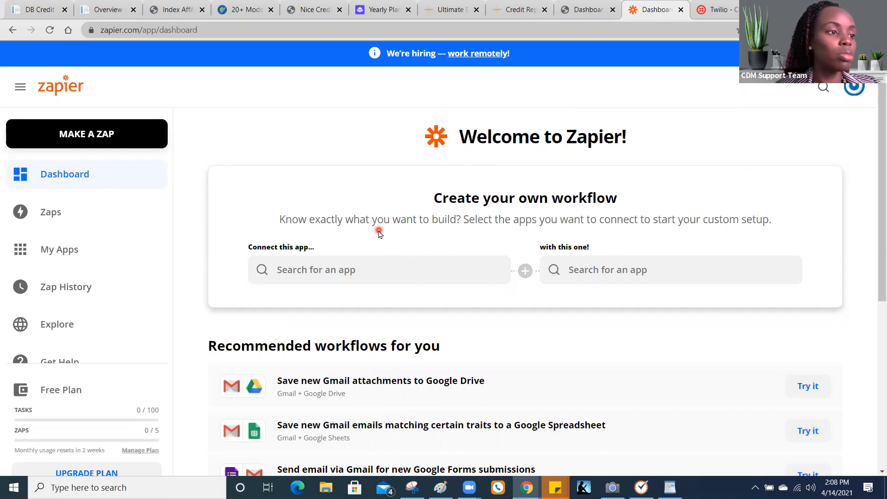
click(359, 272)
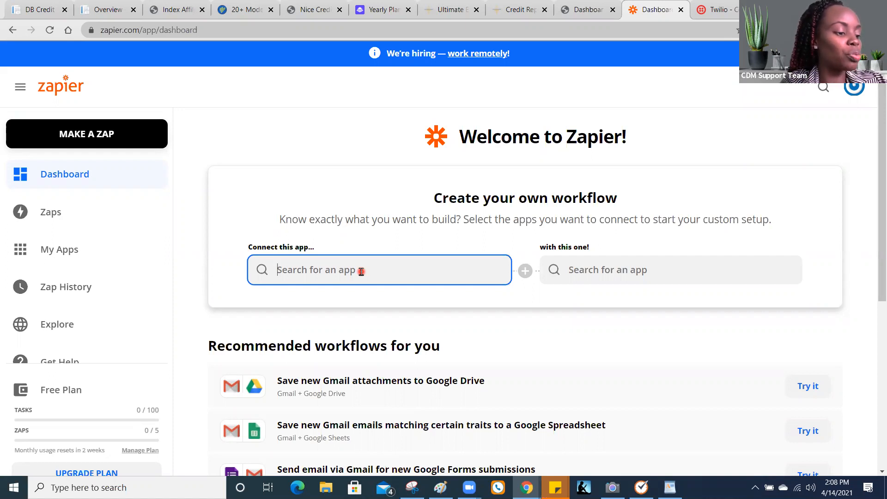
text(cal)
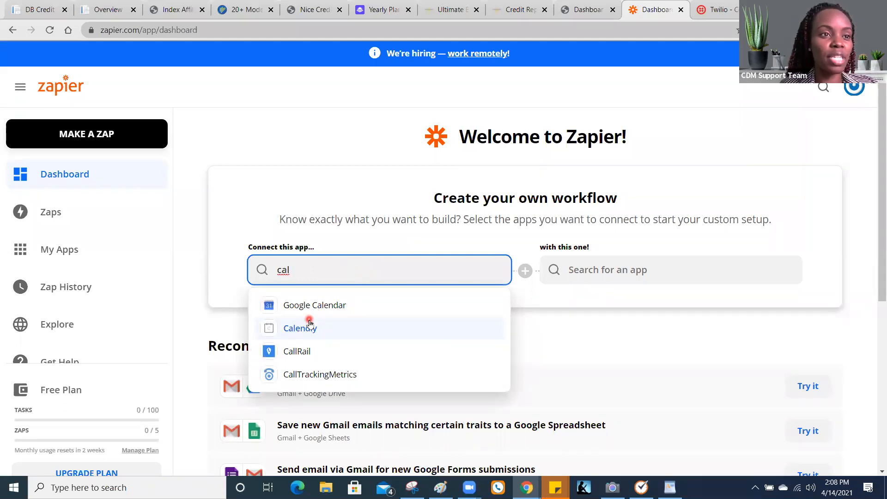
click(311, 325)
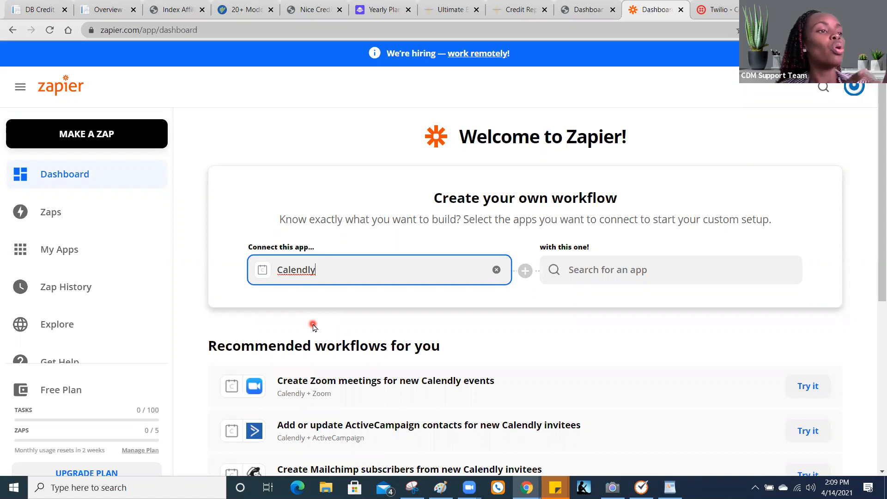
click(575, 276)
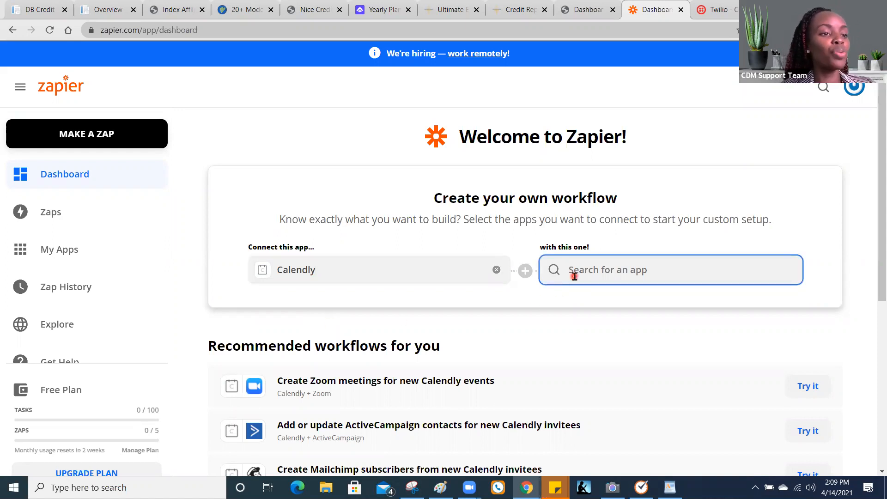
text(acuity)
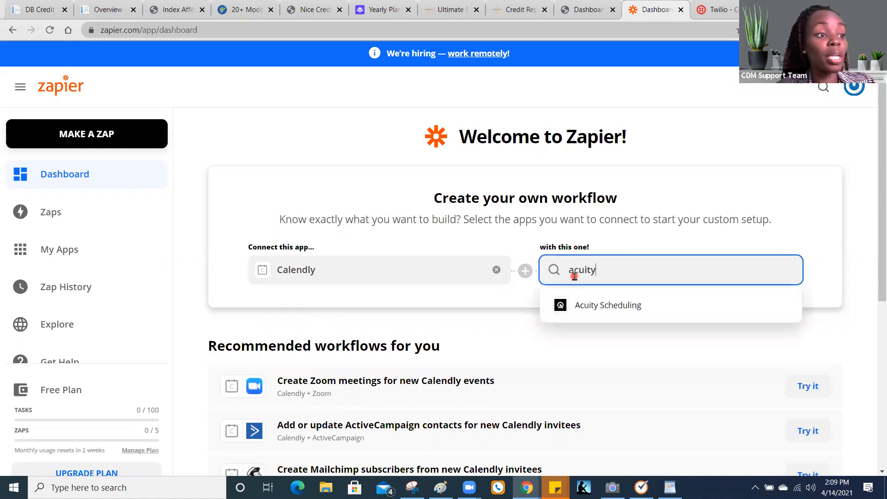
key(BackSpace)
key(BackSpace)
key(BackSpace)
key(BackSpace)
key(BackSpace)
key(BackSpace)
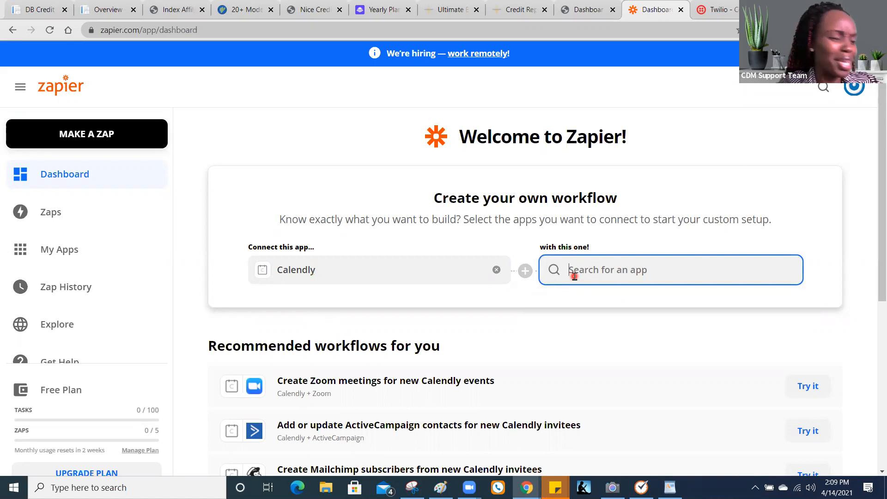
Search for "client dis" and choose Client Dispute Manager as the second app of the workflow.
text(clie)
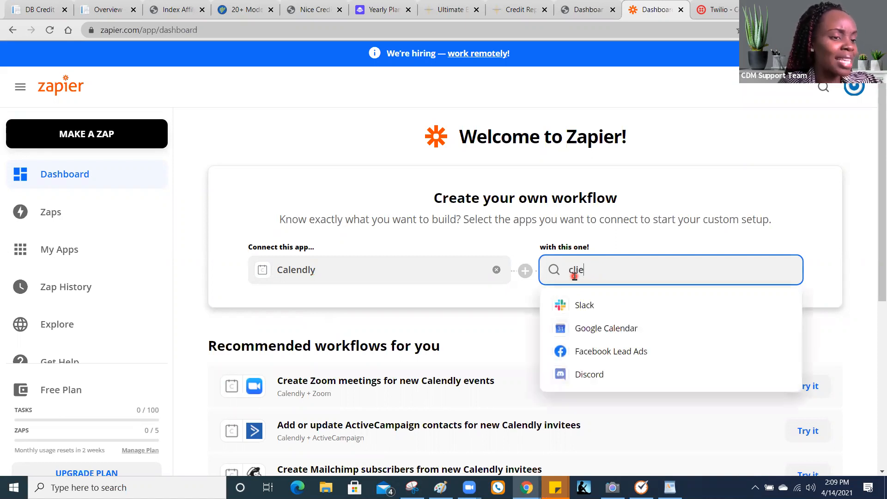
text(nt dip)
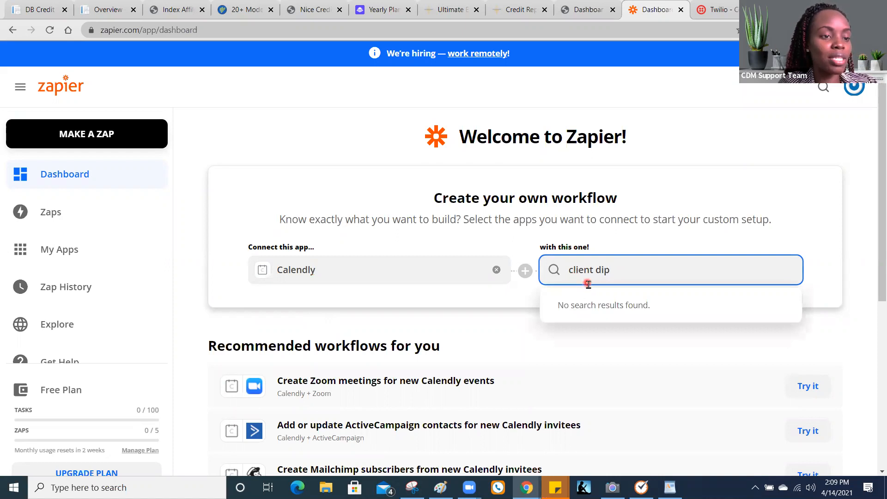
key(BackSpace)
text(s)
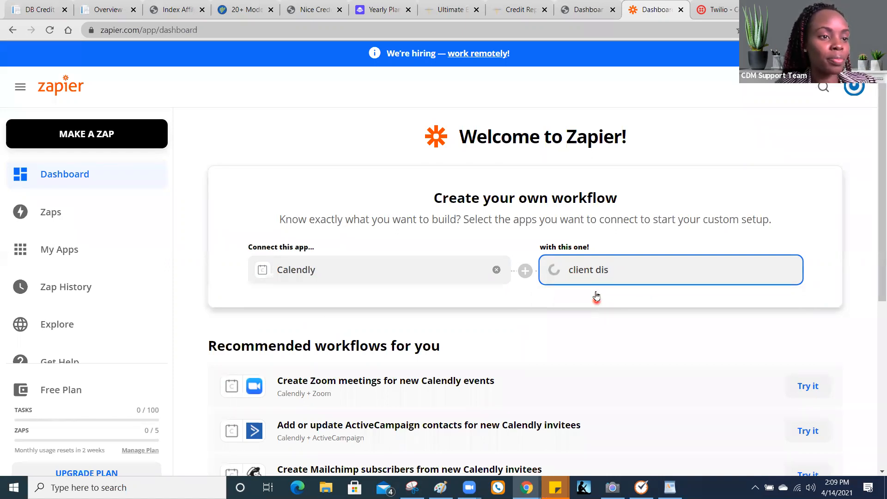
click(597, 307)
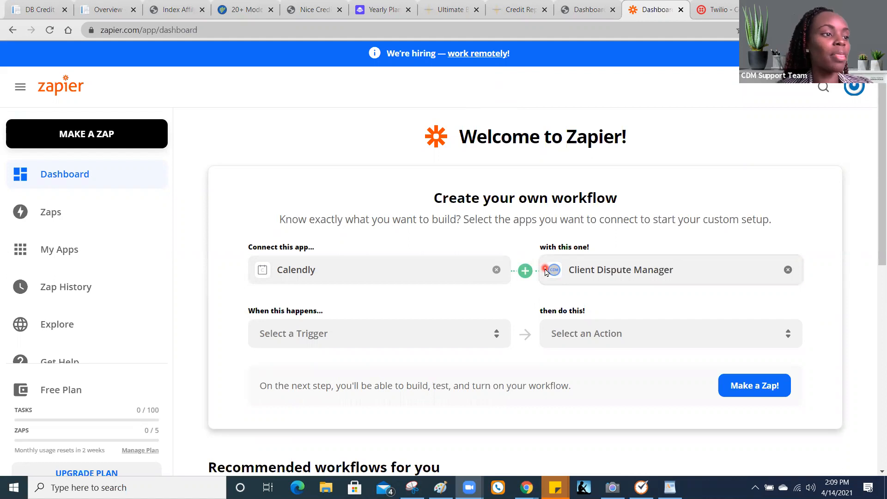
Set the workflow's trigger to New Lead and look through the actions available for Client Dispute Manager.
click(397, 335)
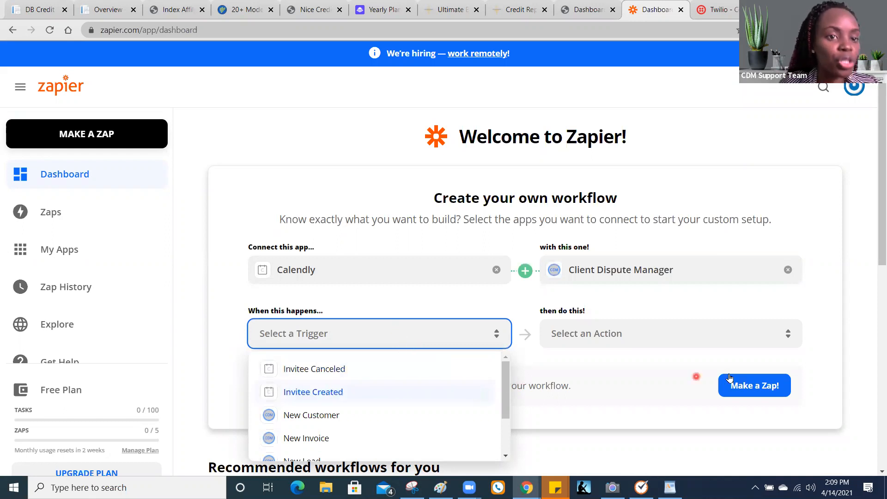
scroll(875, 272, down, 1)
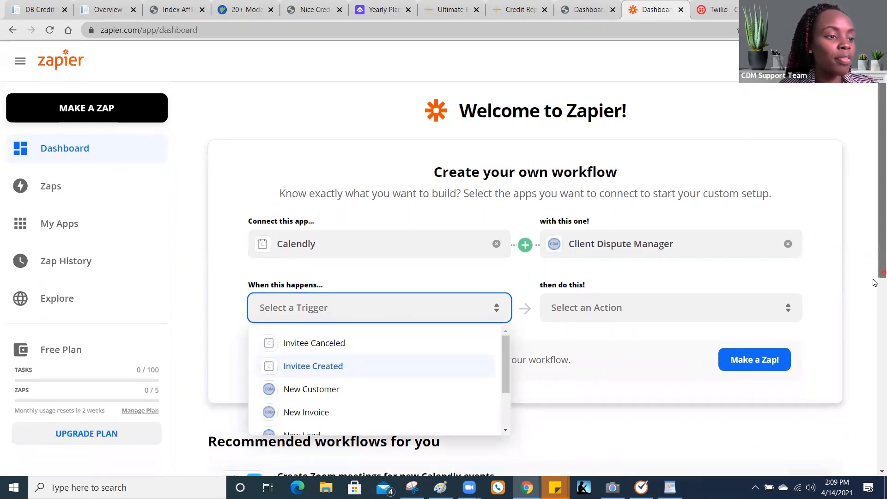
click(487, 293)
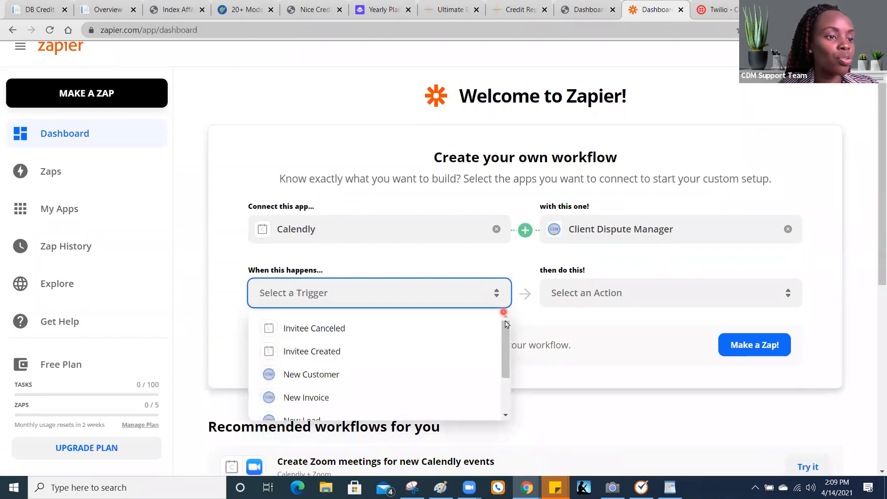
scroll(508, 349, down, 1)
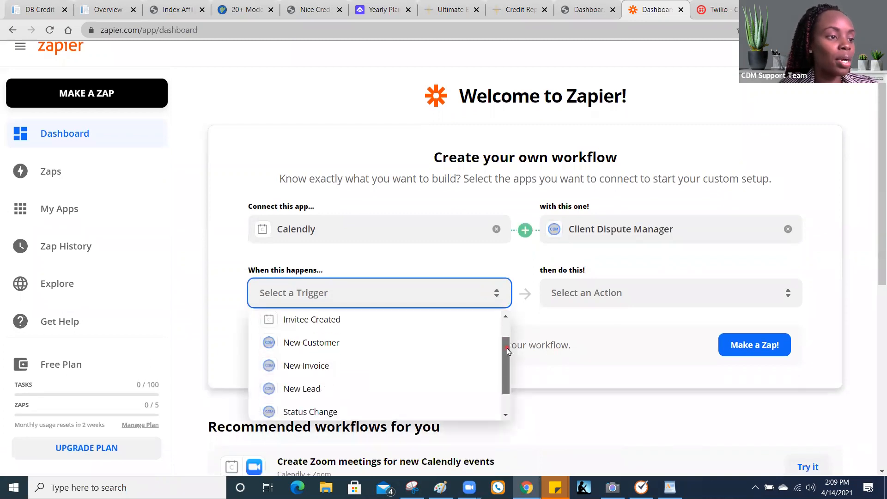
click(323, 387)
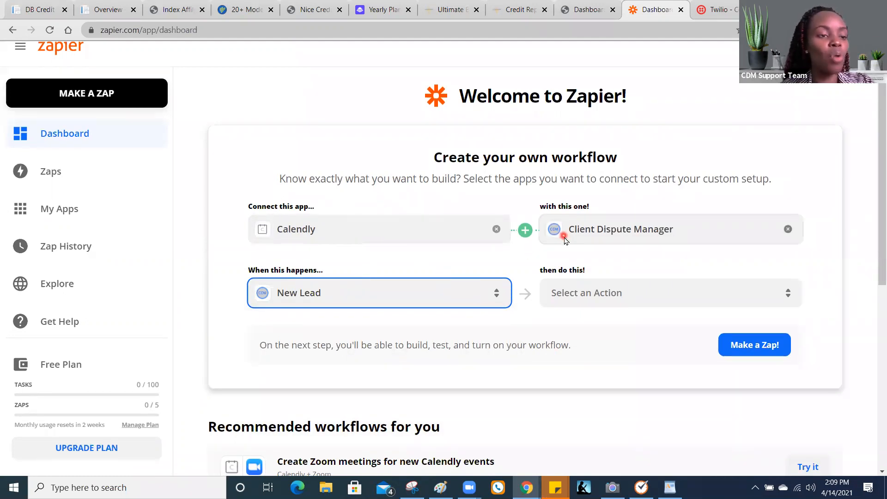
click(578, 291)
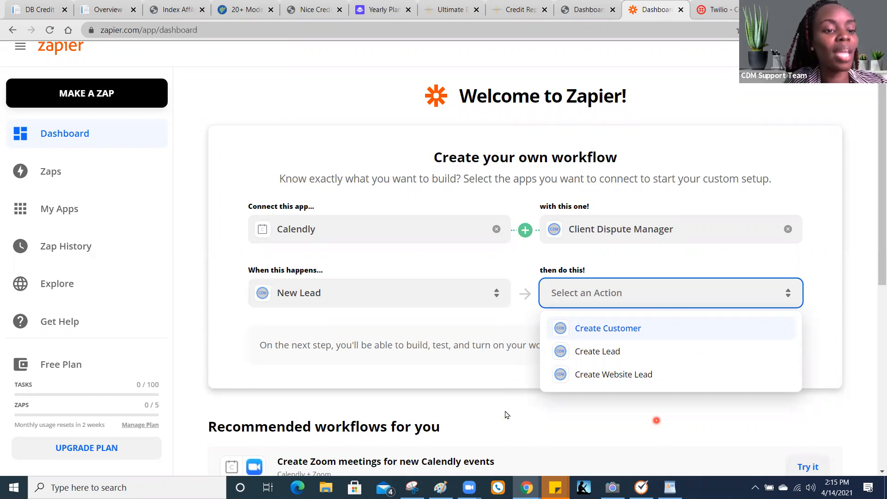
click(472, 92)
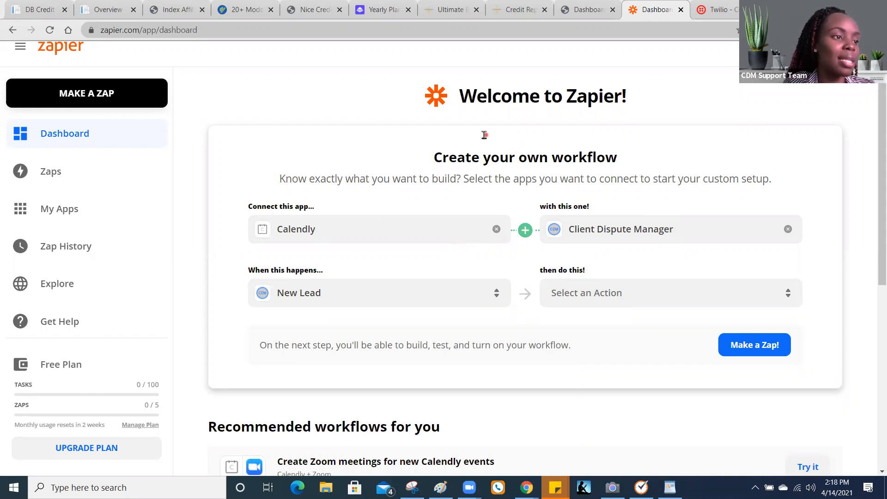
Replace Calendly with Chargebee as the first app of the workflow.
click(331, 231)
key(BackSpace)
key(BackSpace)
key(BackSpace)
key(BackSpace)
key(BackSpace)
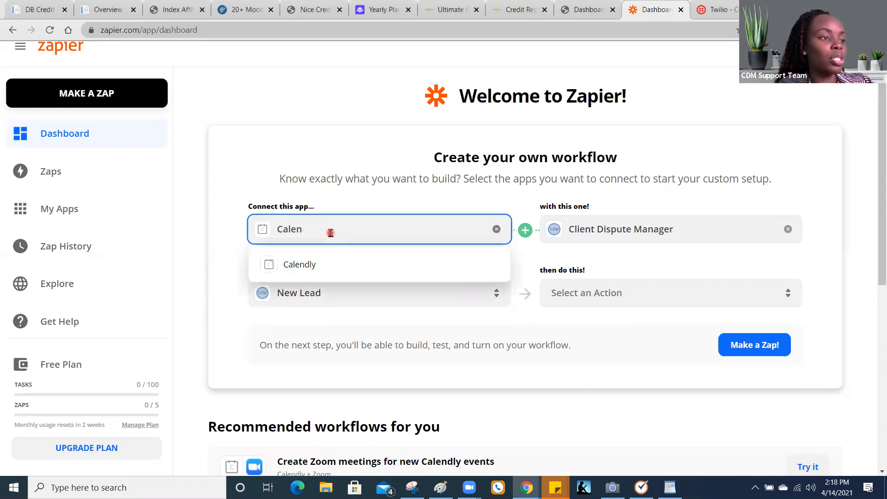
key(BackSpace)
key(BackSpace)
key(BackSpace)
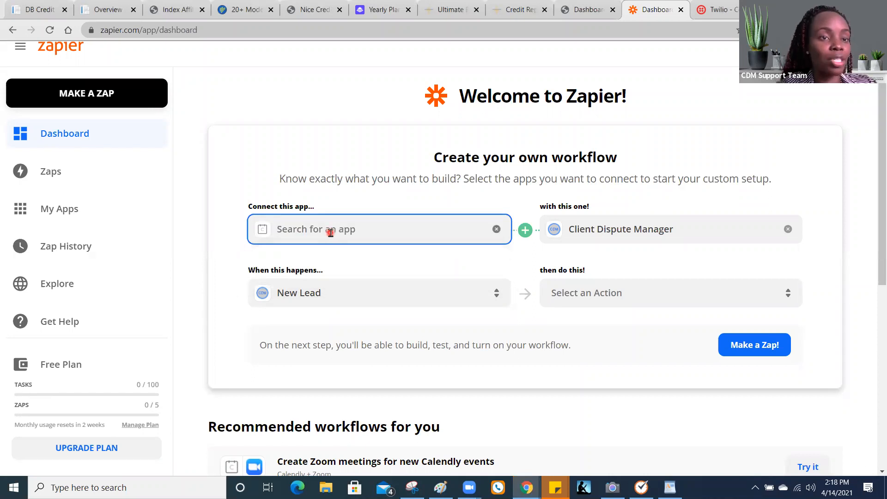
text(charge)
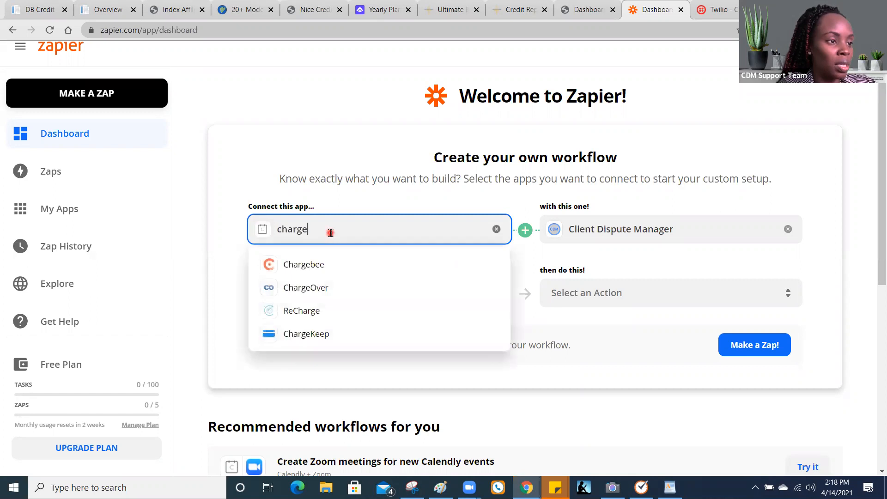
click(317, 265)
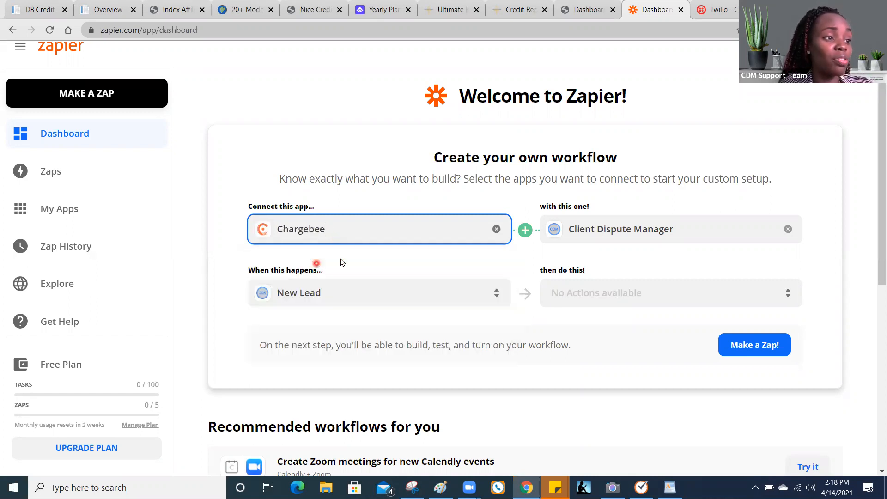
Look through the triggers offered for Chargebee and the recommended Chargebee workflows, leaving the trigger selection as it is.
click(393, 295)
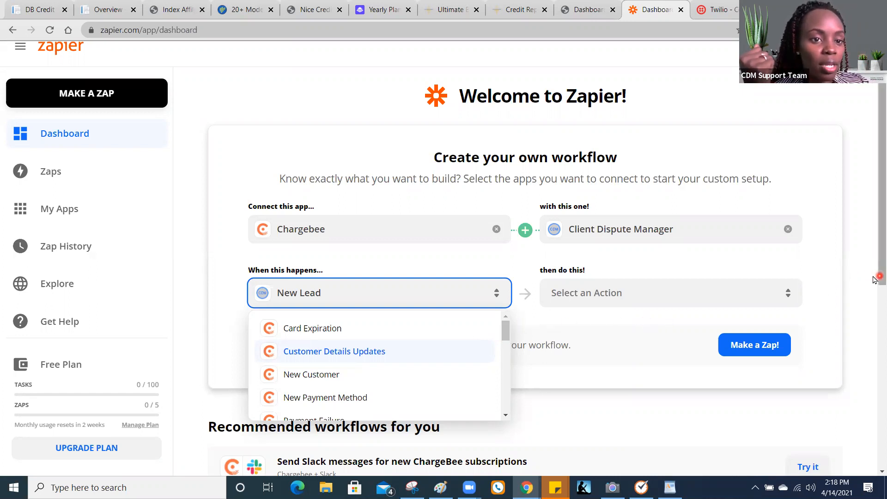
scroll(875, 318, down, 1)
scroll(875, 328, down, 3)
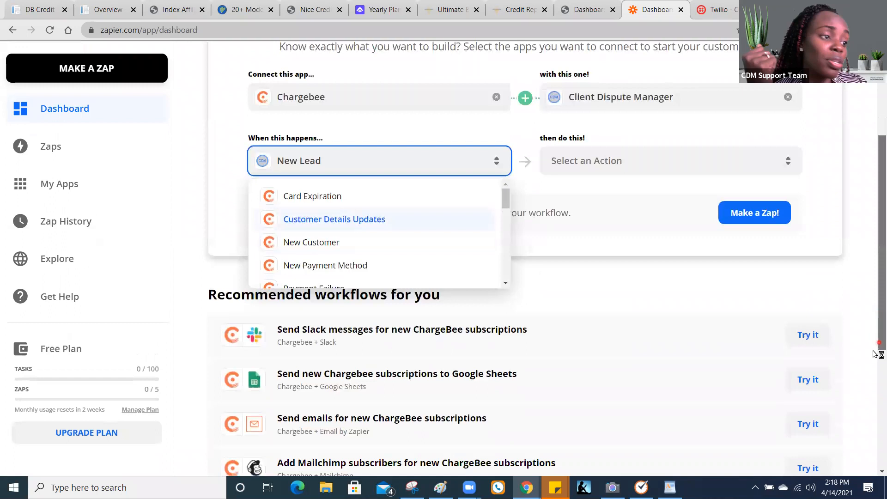
click(874, 380)
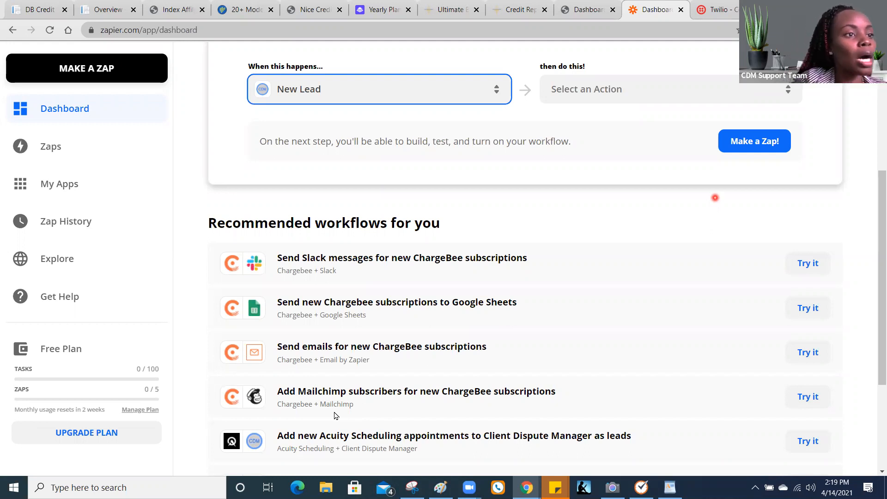
click(477, 138)
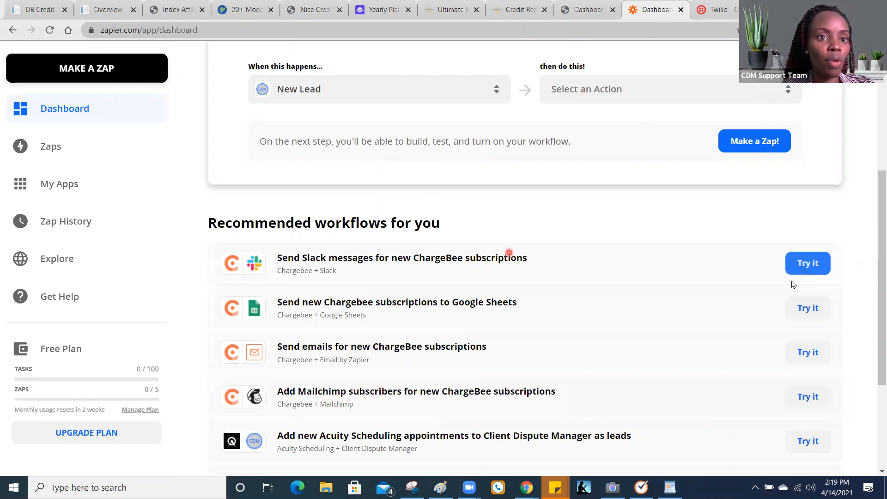
Switch from Zapier to Client Dispute Manager and open the Website Lead Form page for affiliates and leads.
drag(875, 305, 875, 212)
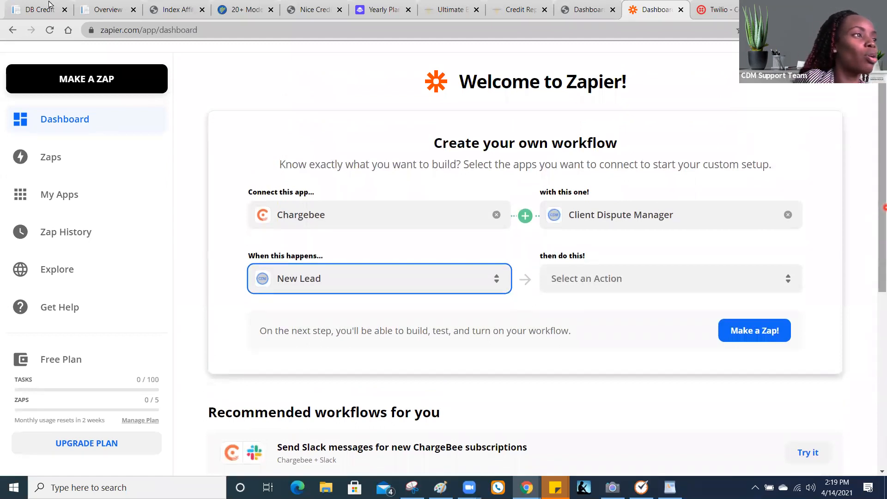
click(37, 10)
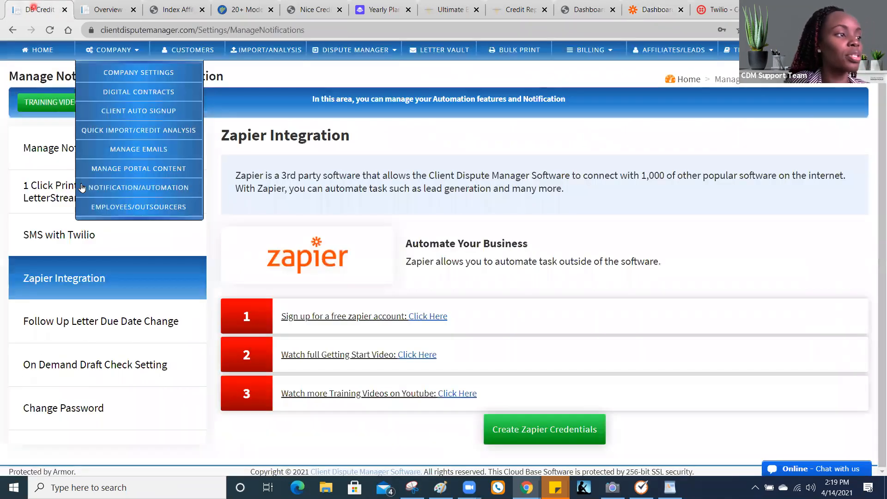
click(48, 230)
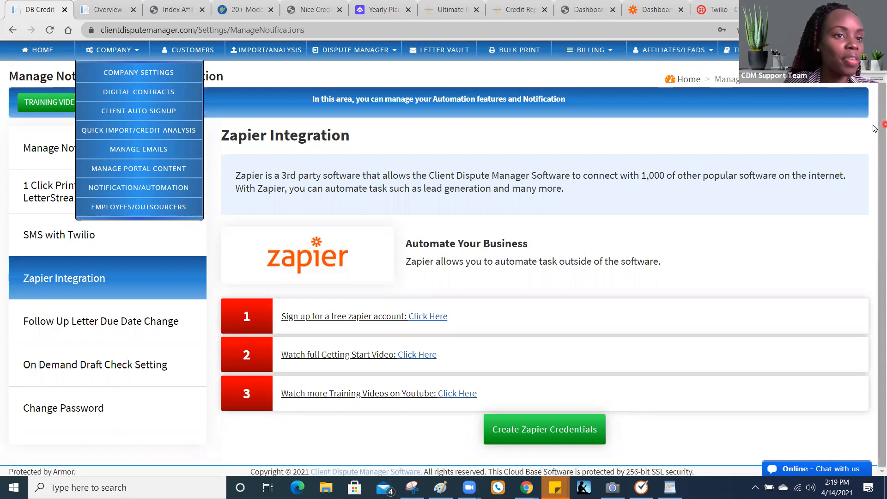
scroll(875, 128, up, 1)
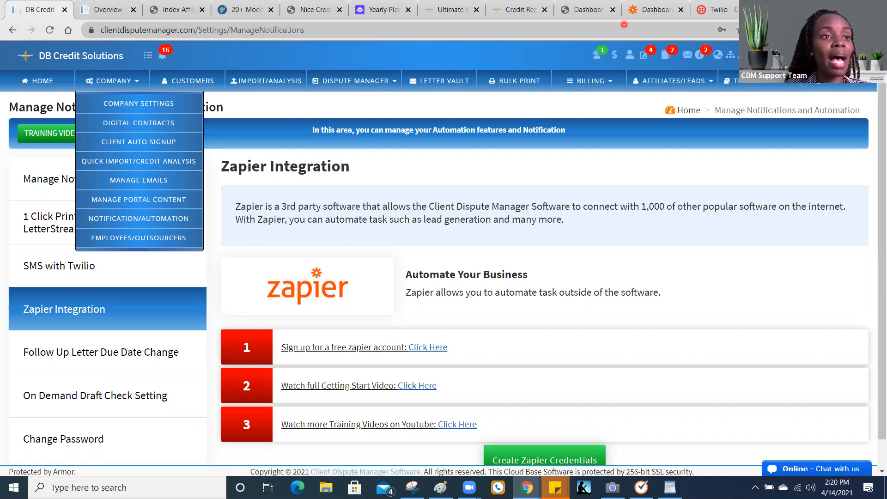
click(693, 81)
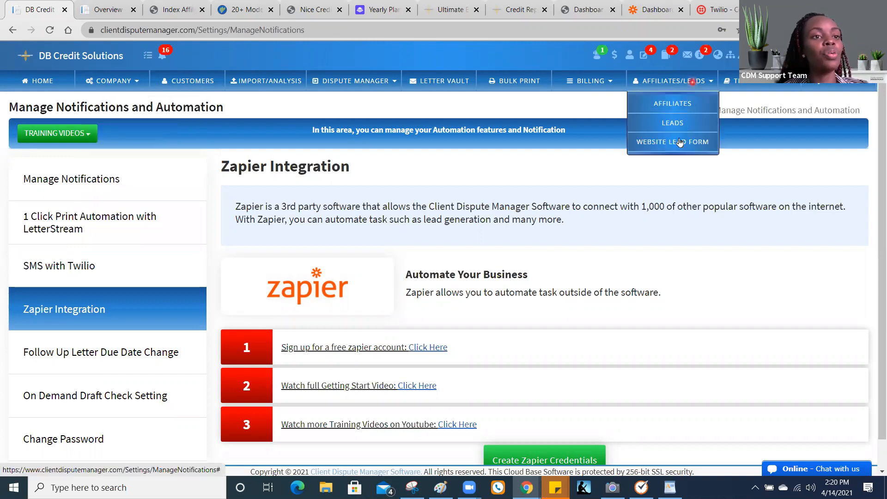
click(677, 146)
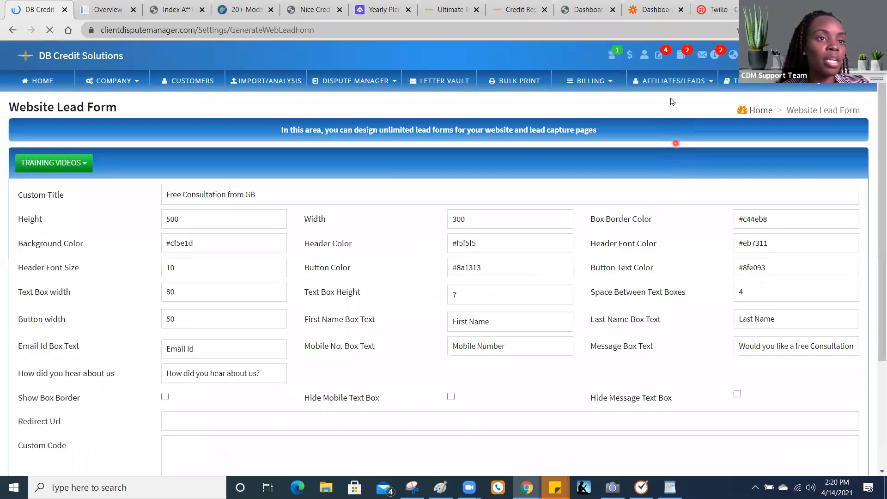
Review the website lead form's settings and custom code, and preview the form titled Free Consultation from GB.
click(671, 82)
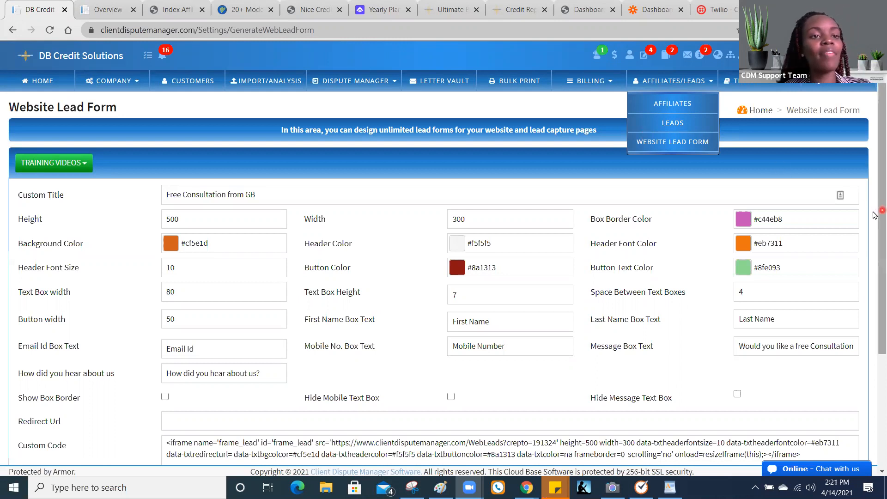
drag(883, 211, 882, 245)
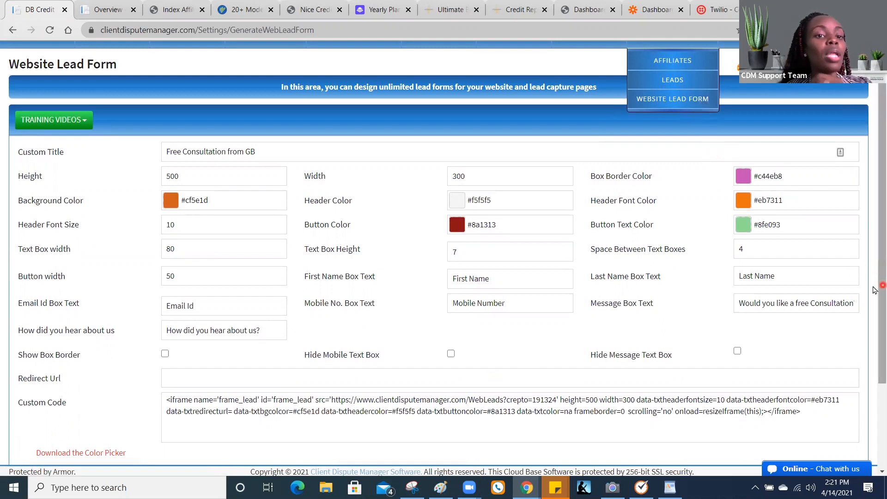
scroll(875, 291, down, 2)
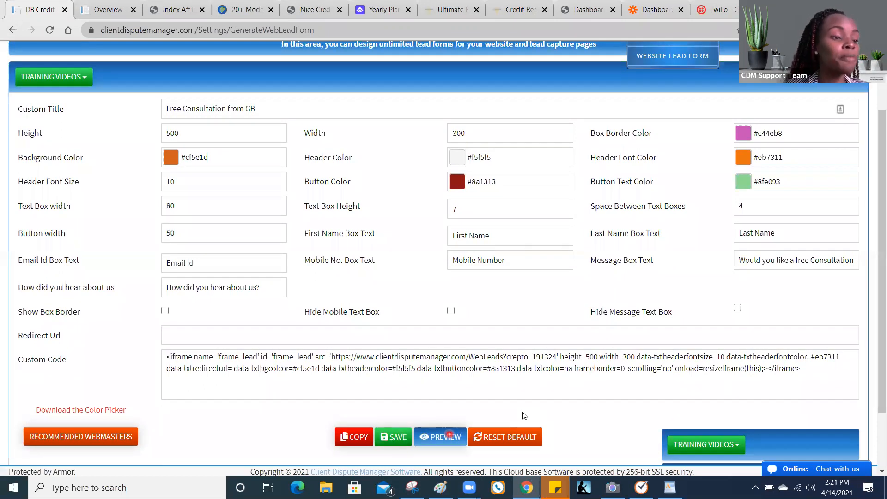
click(448, 436)
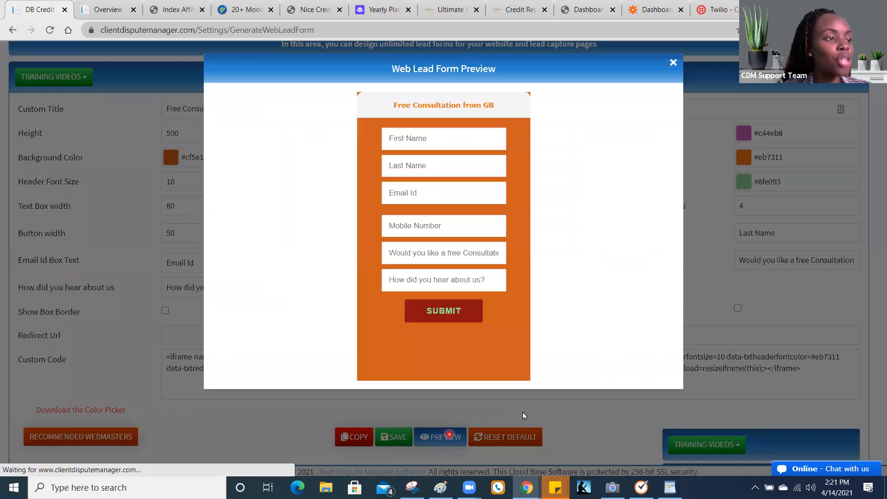
click(466, 274)
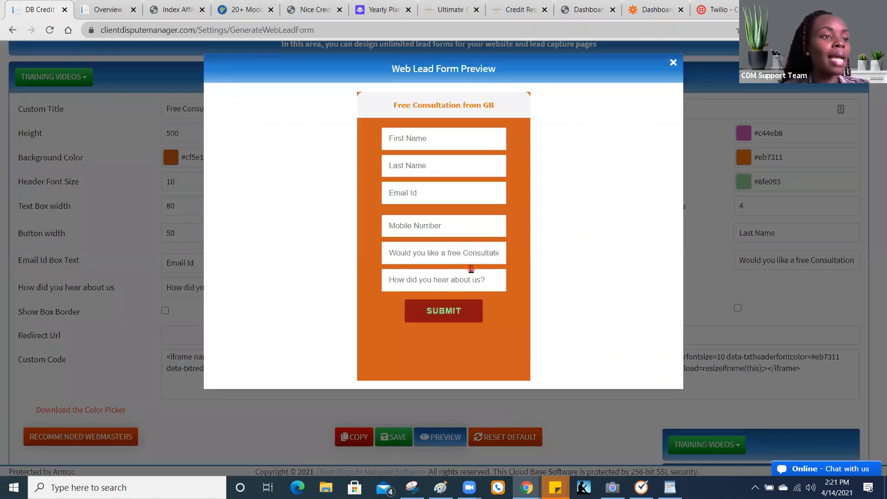
click(317, 253)
click(433, 188)
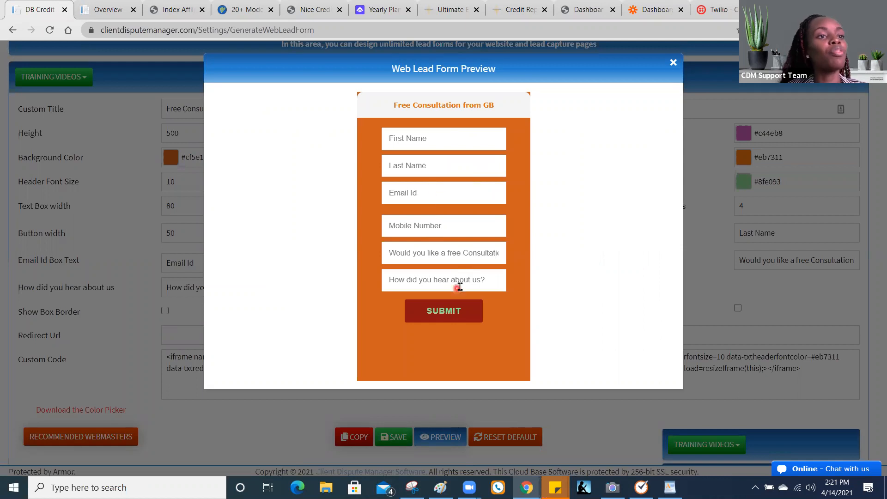
click(674, 66)
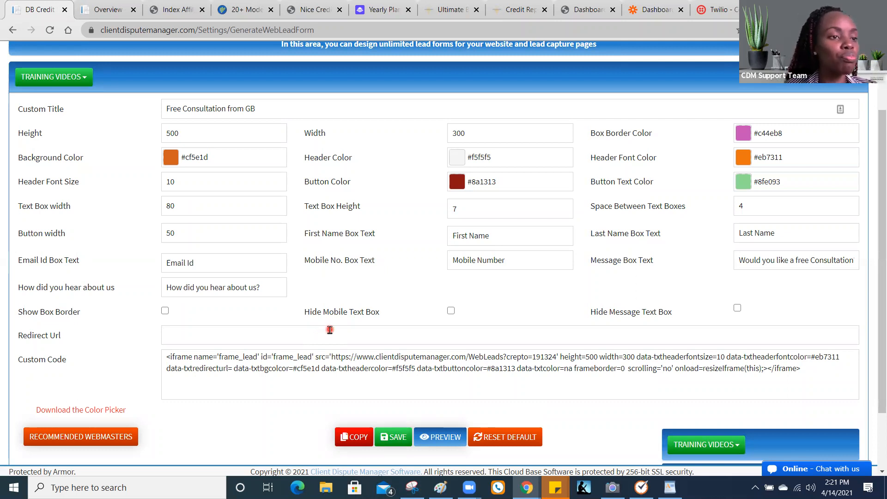
Preview the web lead form again and examine its Redirect Url field, leaving the field empty.
click(446, 435)
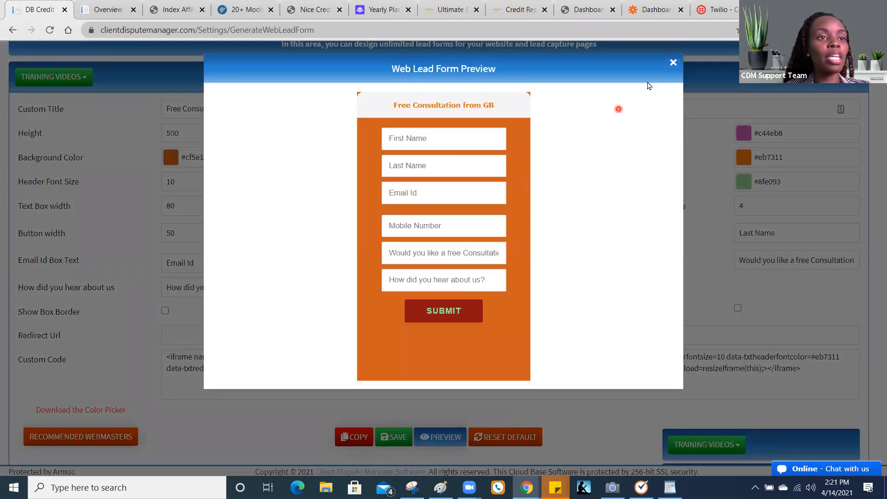
click(672, 64)
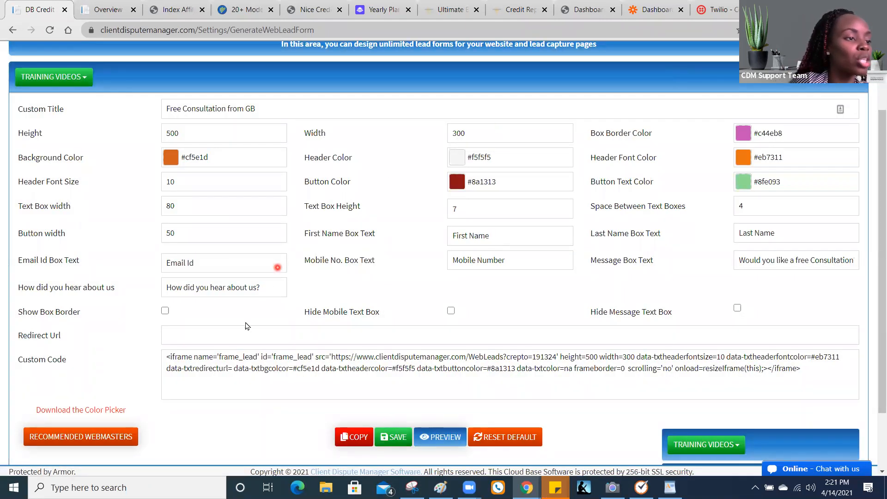
click(233, 334)
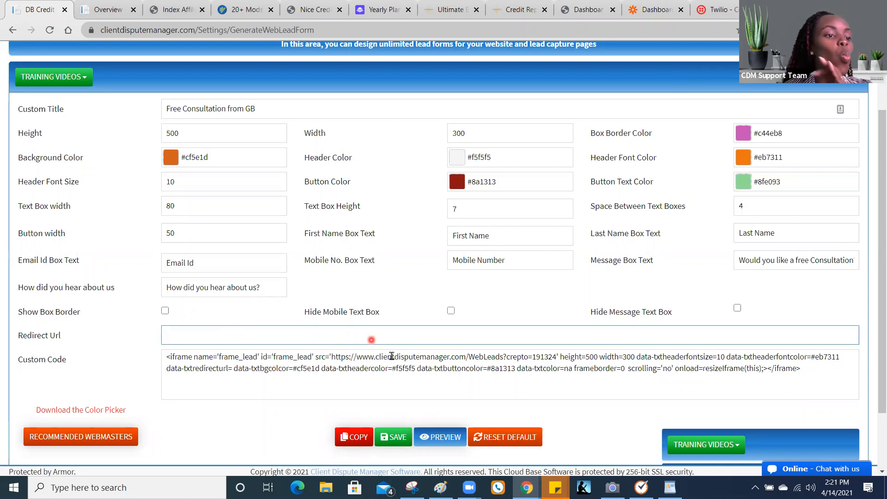
click(455, 439)
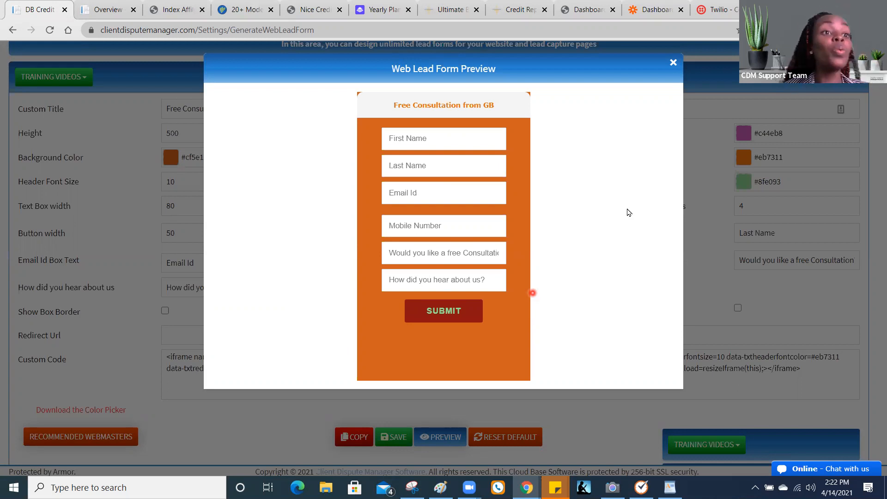
click(674, 64)
scroll(875, 155, up, 2)
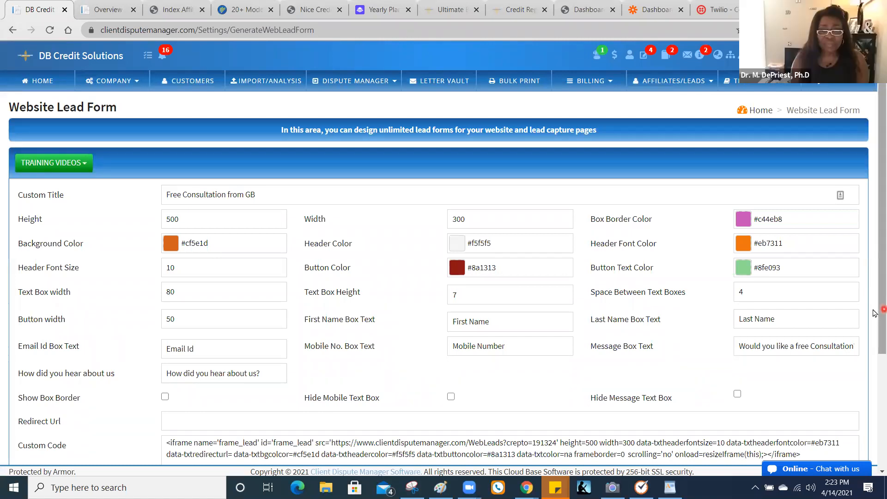
scroll(874, 313, down, 1)
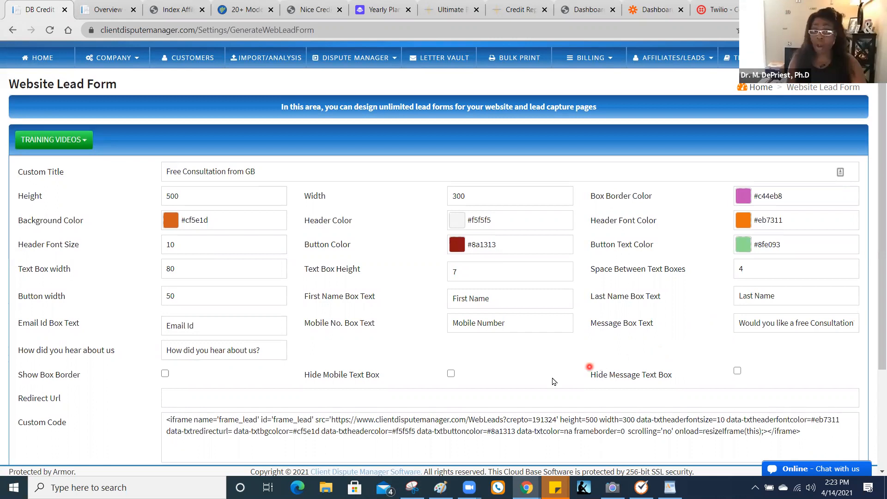
click(483, 392)
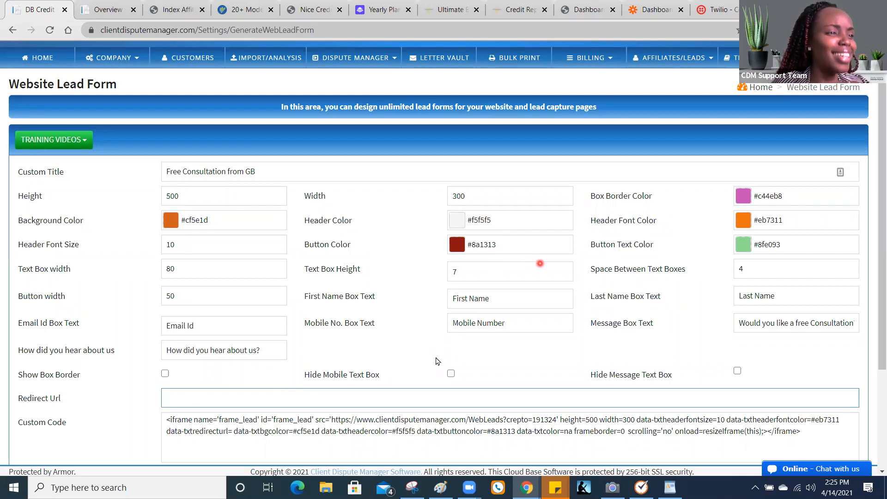
click(540, 261)
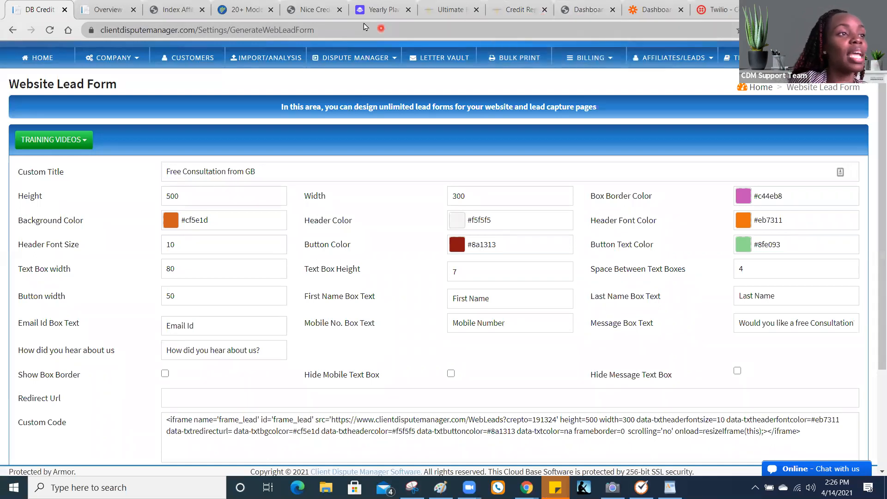
click(319, 16)
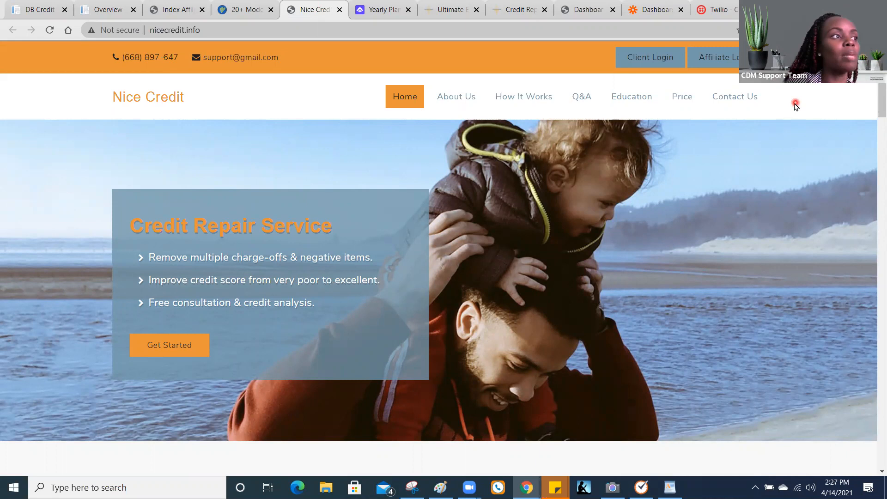
click(41, 14)
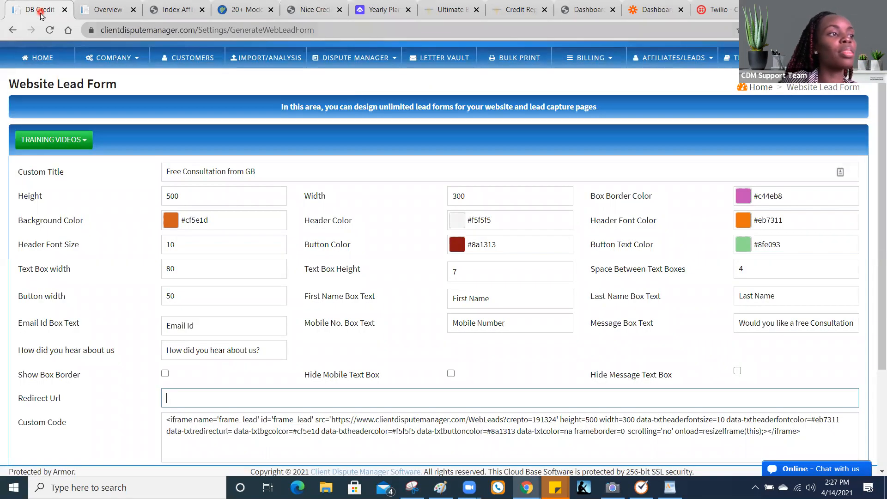
click(111, 59)
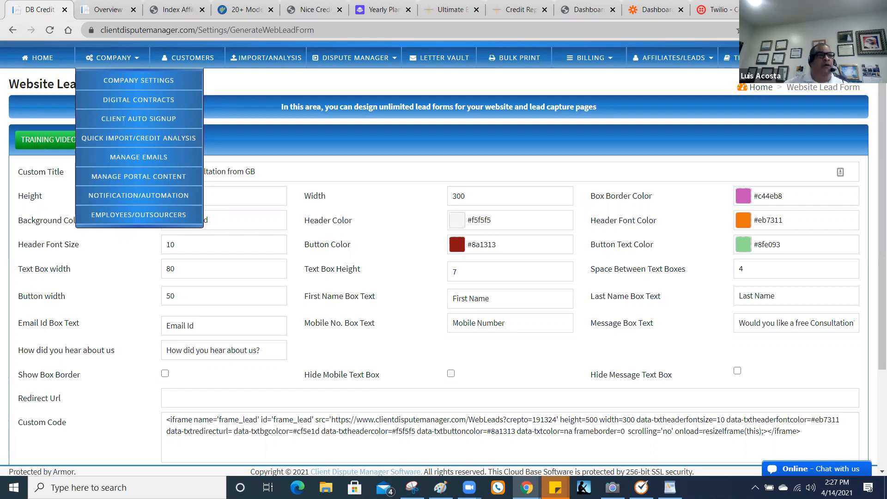
Switch to the credit repair websites page, dismiss the video course pop-up, and look through the model sites and the web address.
click(245, 6)
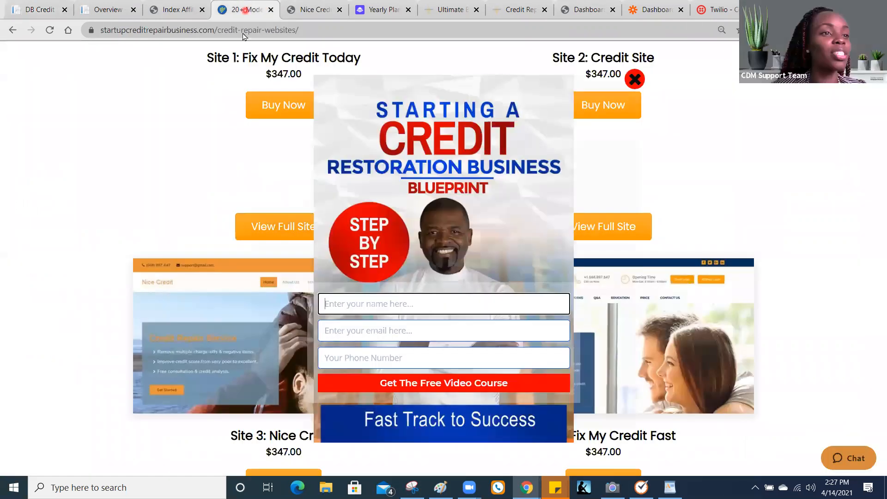
click(577, 76)
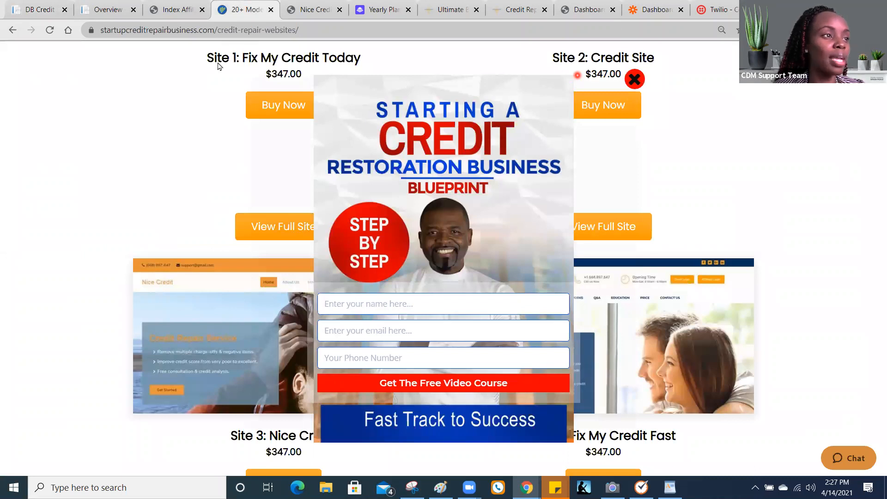
click(637, 75)
mouse_move(875, 134)
mouse_down()
mouse_move(875, 88)
mouse_move(875, 118)
mouse_up()
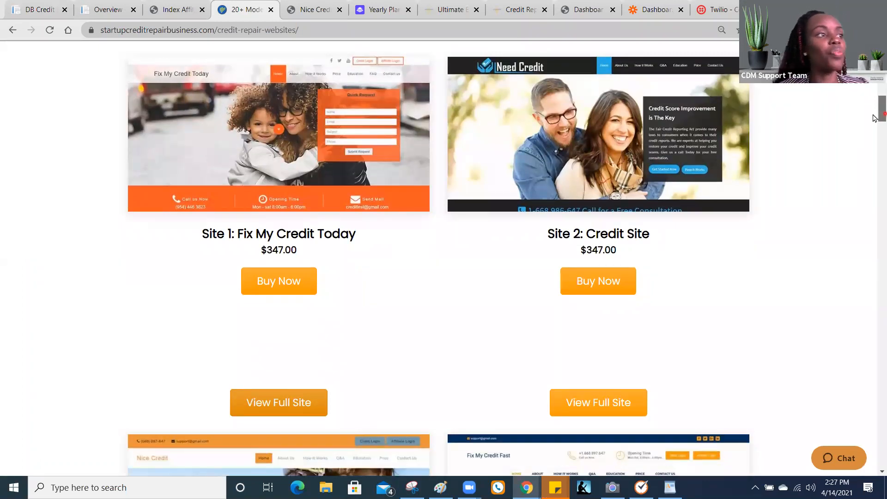
drag(875, 118, 875, 204)
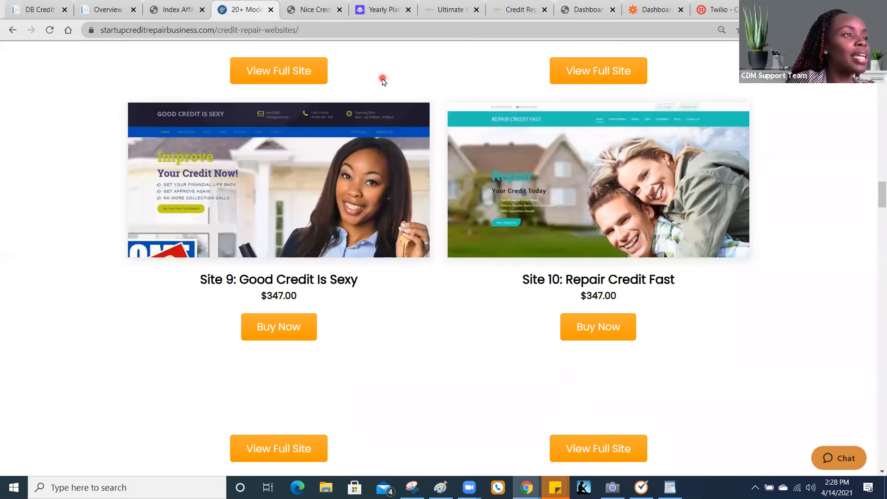
drag(214, 30, 99, 29)
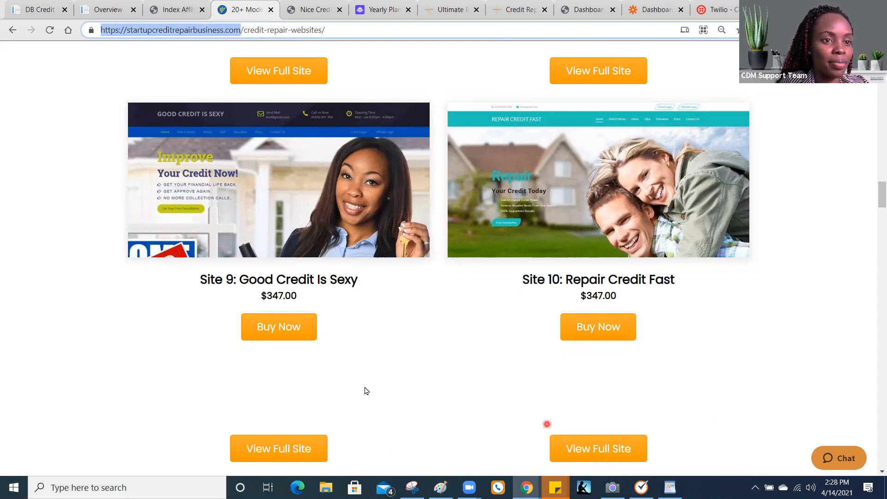
click(693, 248)
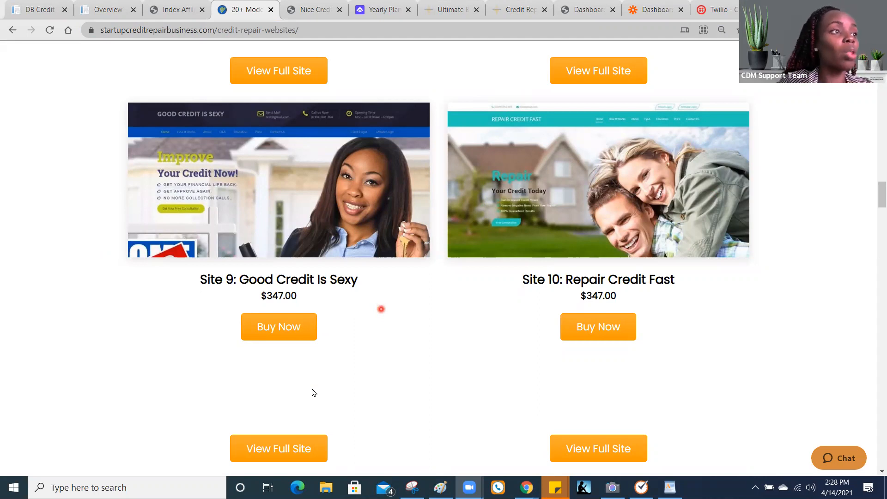
Open the Nice Credit sample website and examine its home page from the header down to the footer.
click(313, 10)
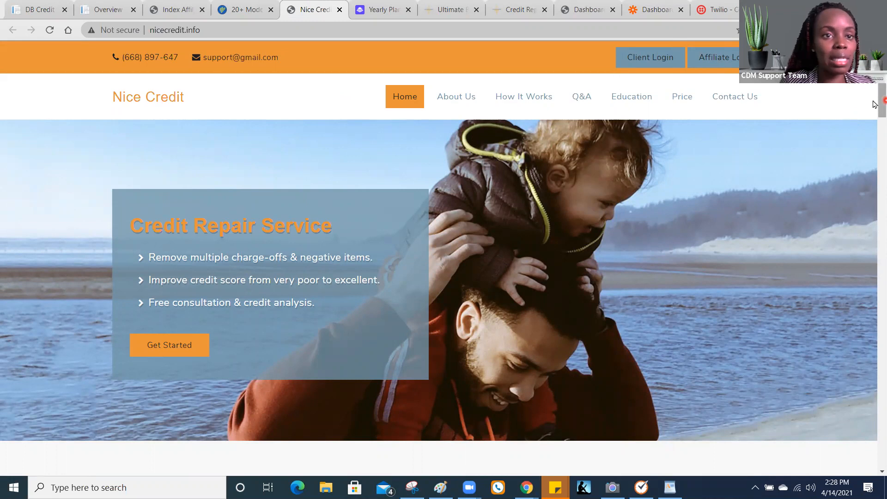
drag(875, 104, 875, 458)
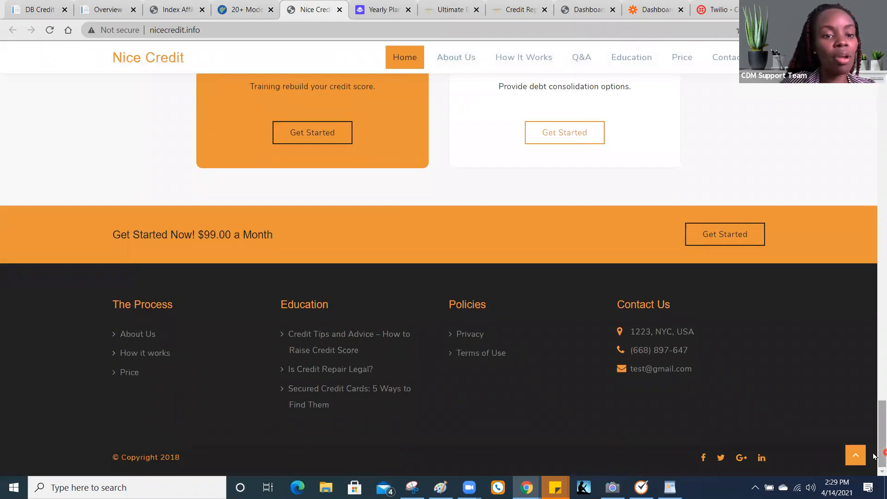
scroll(875, 368, up, 5)
drag(874, 368, 874, 90)
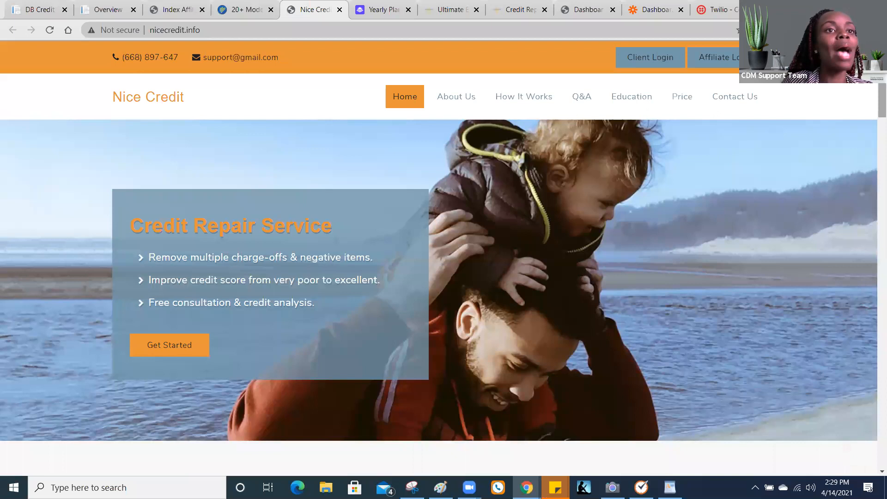
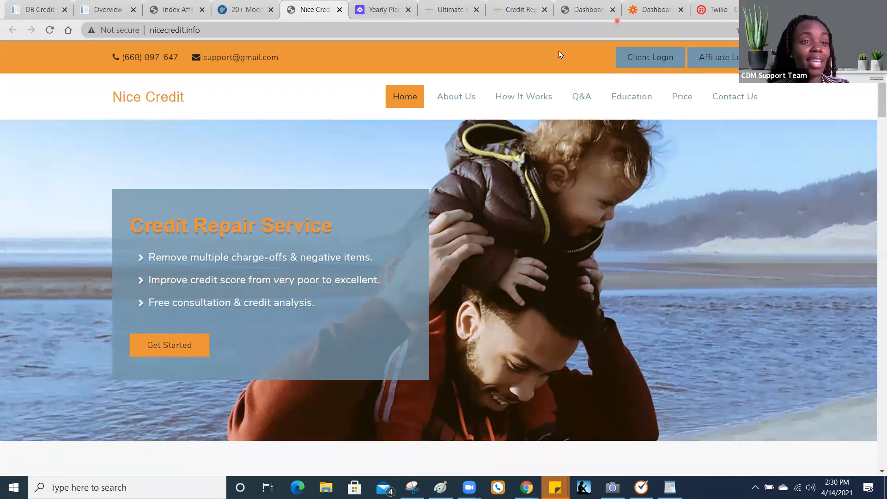
Switch to the WordPress test site's dashboard and open the untitled published page for editing from the list of all pages.
click(570, 11)
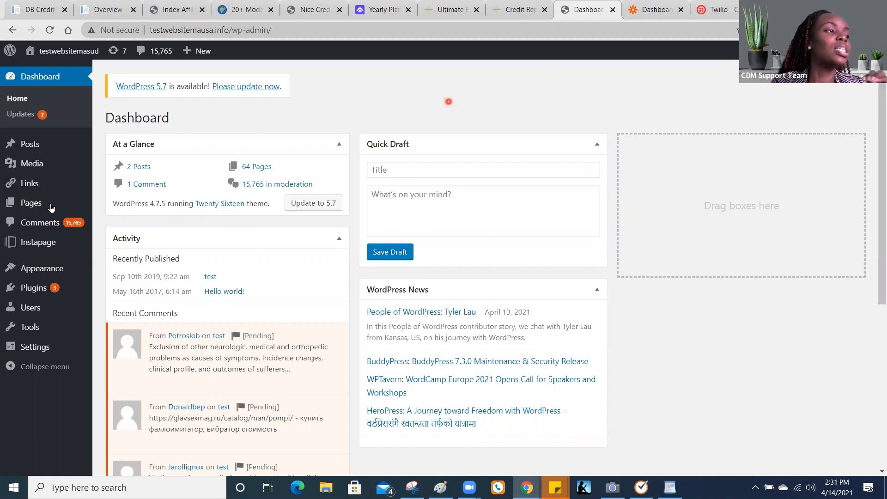
mouse_move(55, 206)
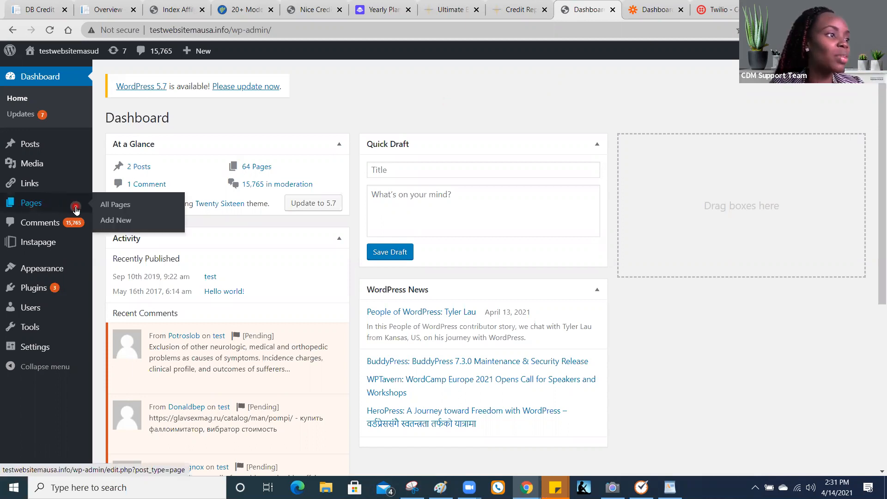
click(124, 210)
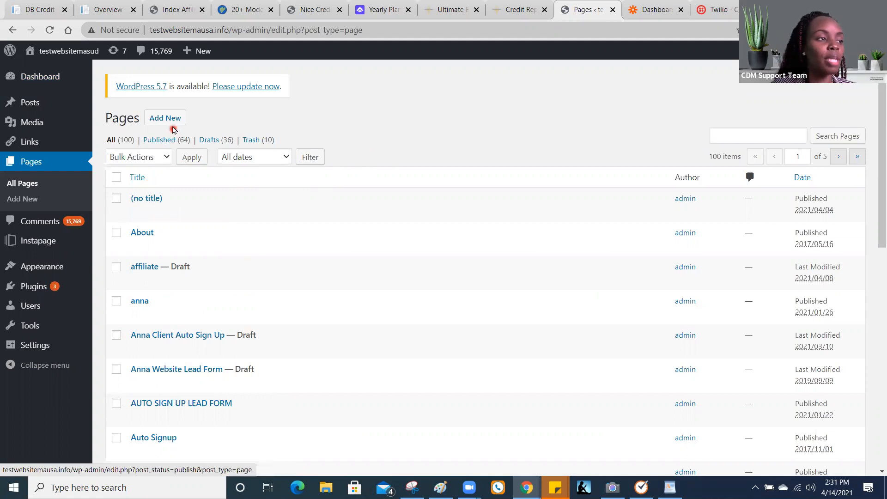
click(137, 214)
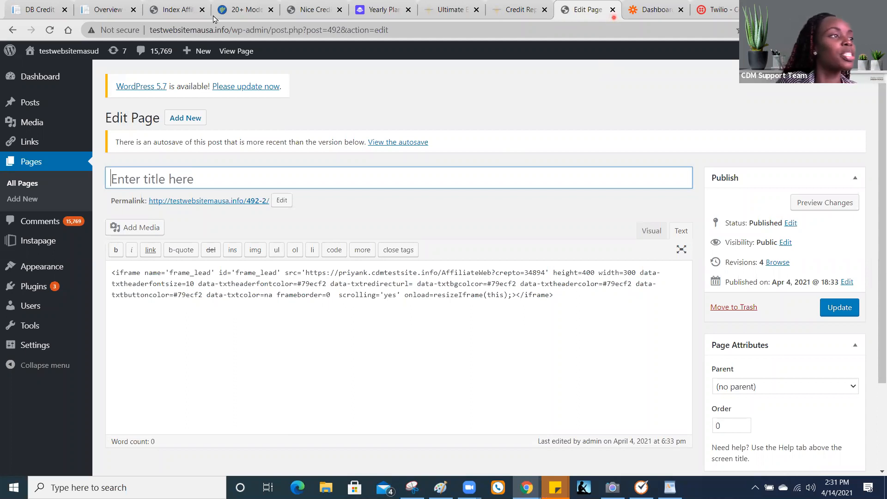
Go back to Client Dispute Manager's Website Lead Form page and copy the form's custom code.
click(51, 8)
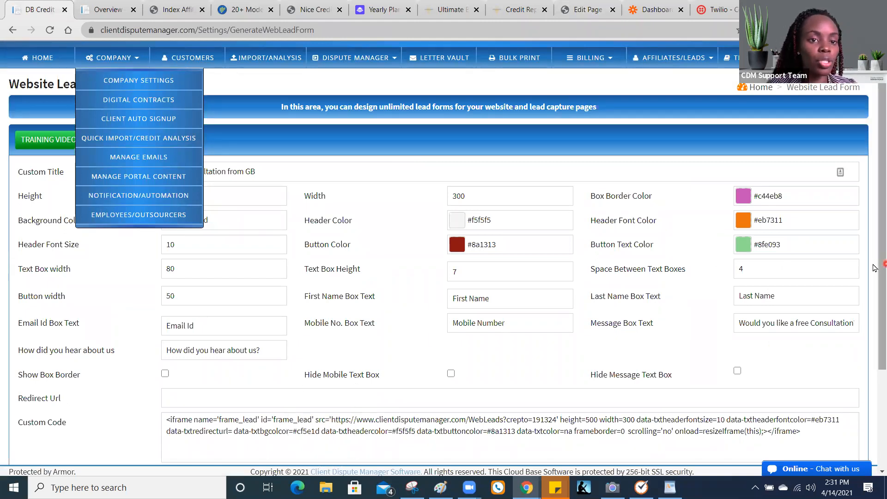
scroll(874, 337, down, 1)
scroll(875, 337, down, 2)
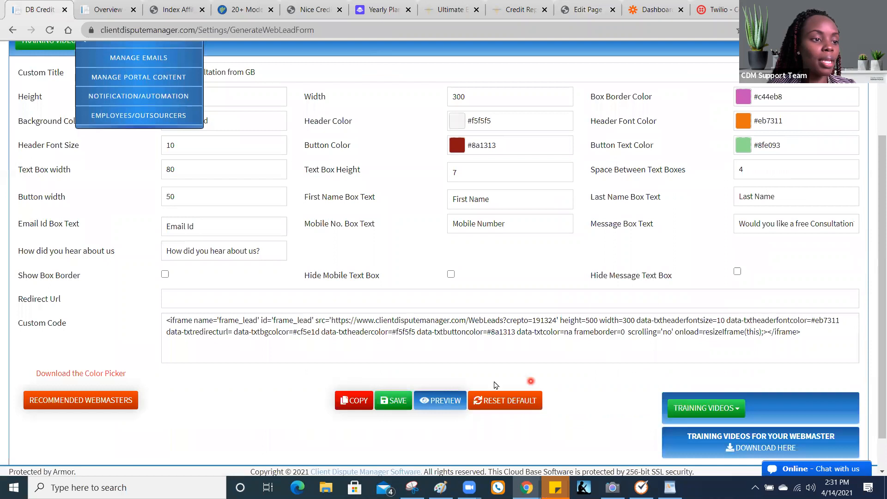
click(355, 400)
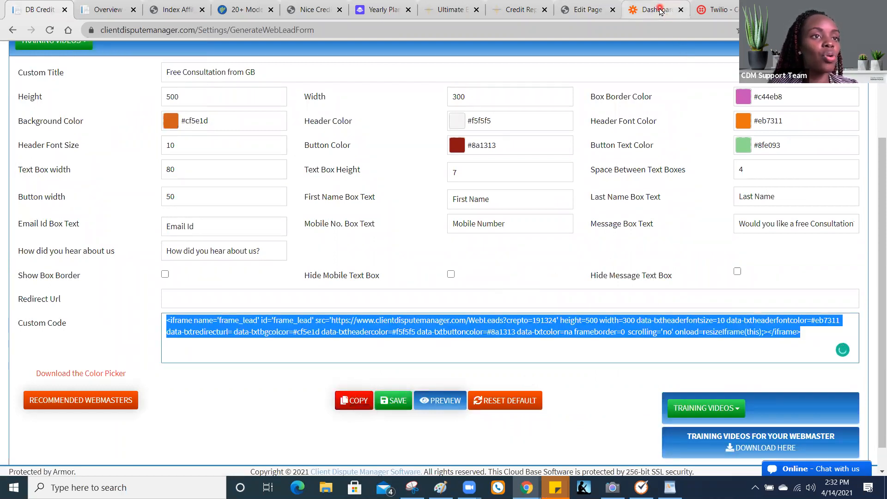
Replace the iframe code in the untitled WordPress page's text editor with the copied lead form code.
click(585, 9)
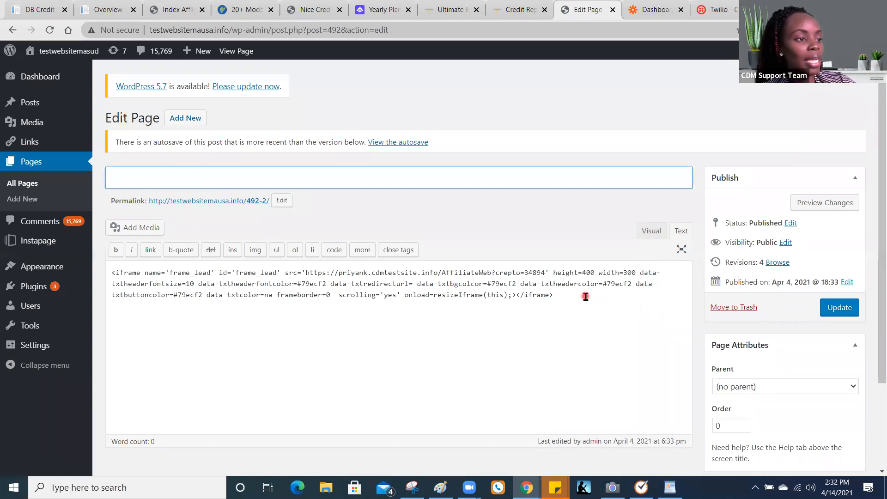
drag(586, 297, 330, 272)
drag(144, 263, 100, 268)
key(ctrl+v)
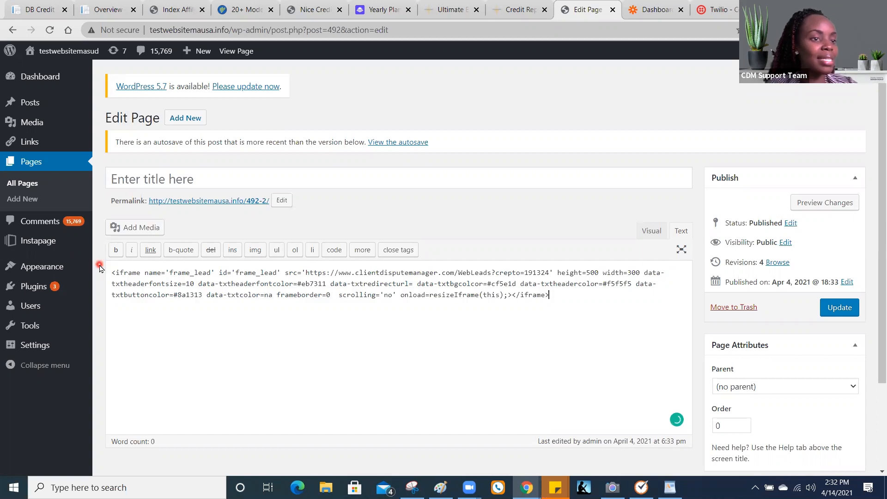
Show the embedded form in the WordPress visual editor, preview the page changes and look over the form on the site.
click(651, 232)
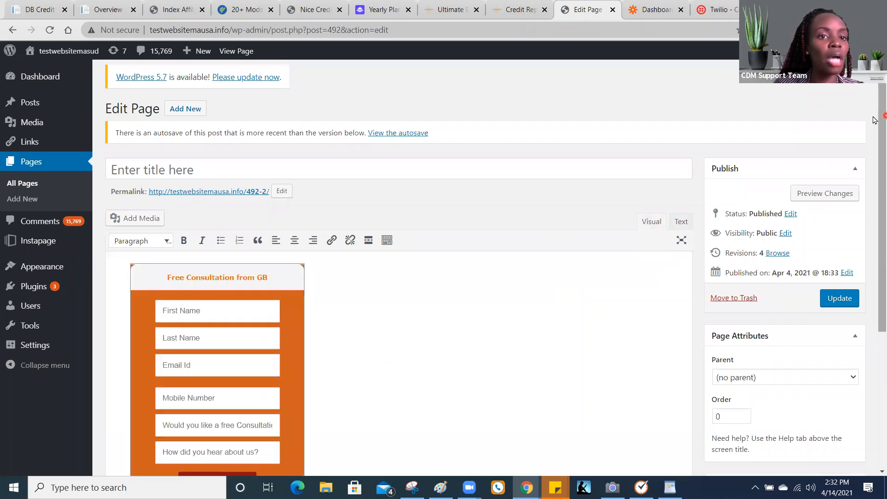
scroll(874, 168, down, 1)
scroll(875, 169, down, 1)
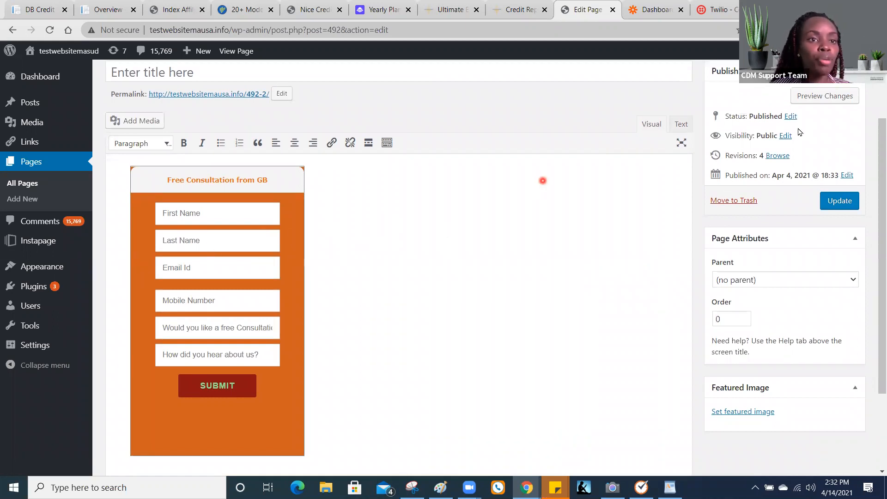
drag(875, 174, 875, 135)
click(805, 157)
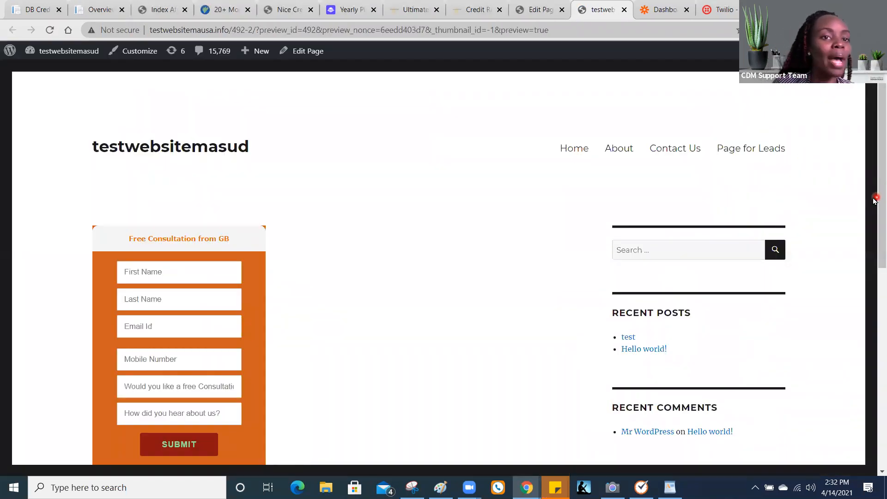
scroll(874, 231, down, 2)
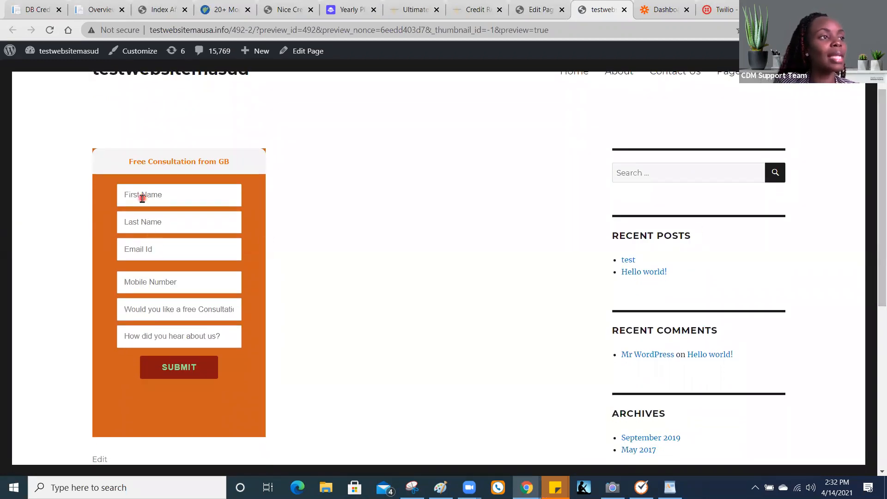
Compare the lead form settings in Client Dispute Manager with the form on the WordPress preview page.
click(21, 11)
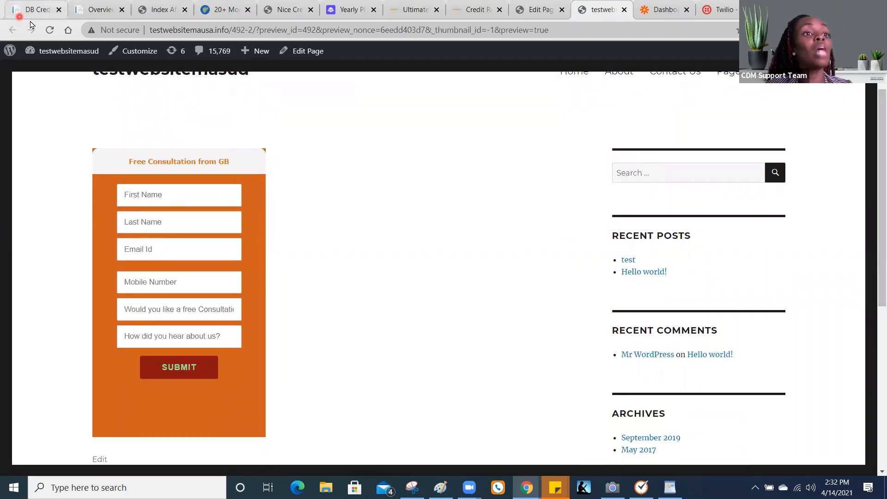
scroll(864, 220, up, 3)
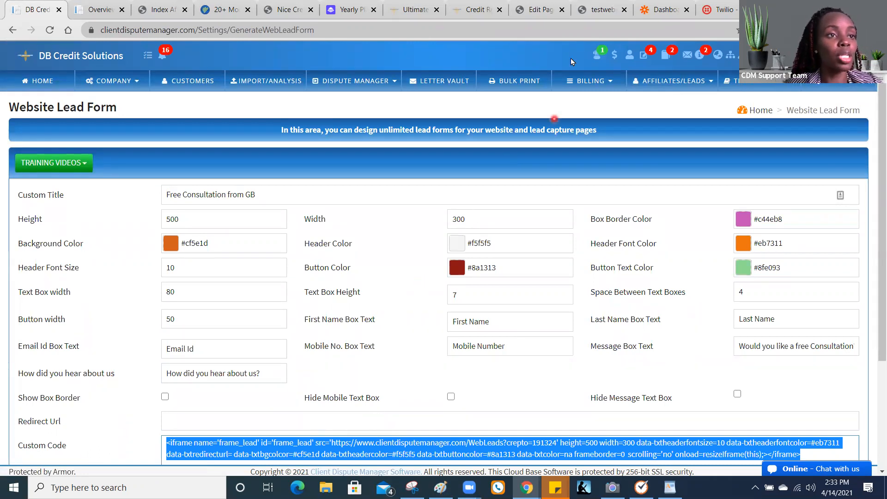
click(592, 8)
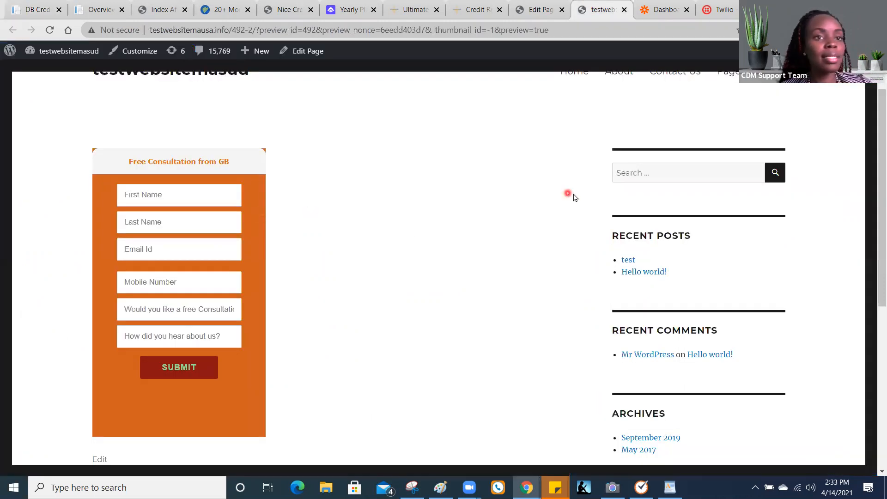
scroll(874, 208, up, 2)
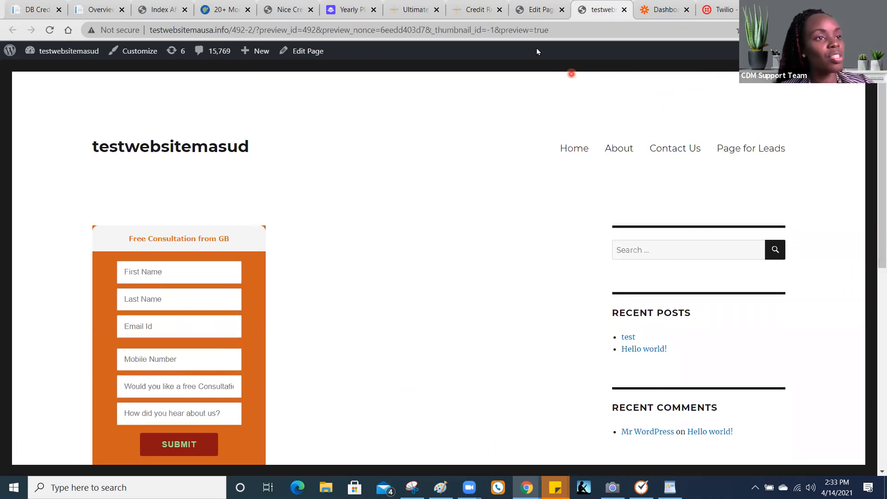
Return to the WordPress page editor and examine the embedded lead form in the visual view.
click(530, 10)
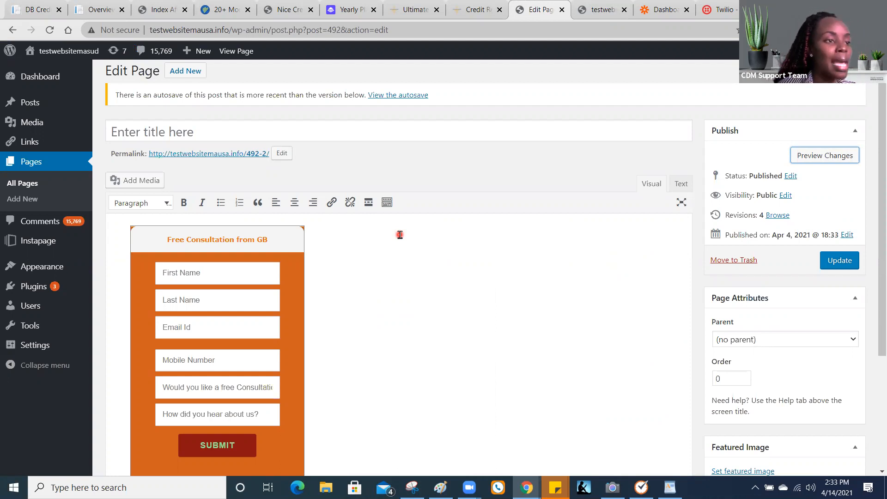
click(348, 201)
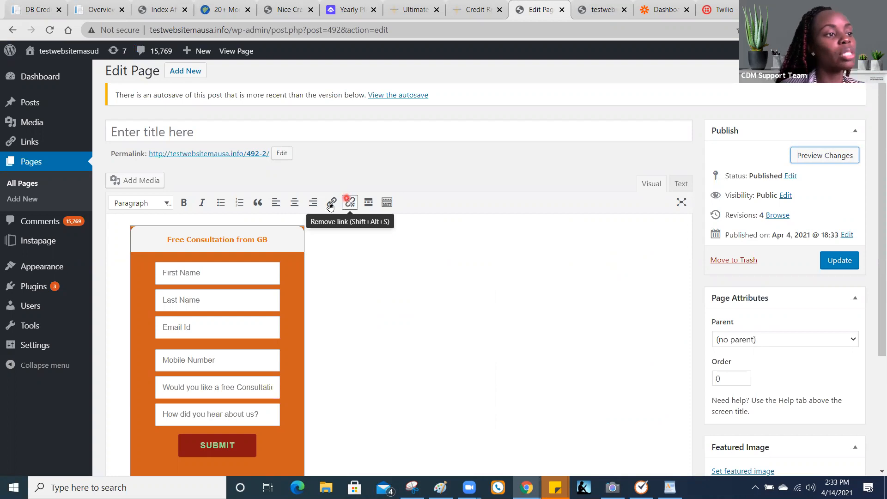
click(131, 216)
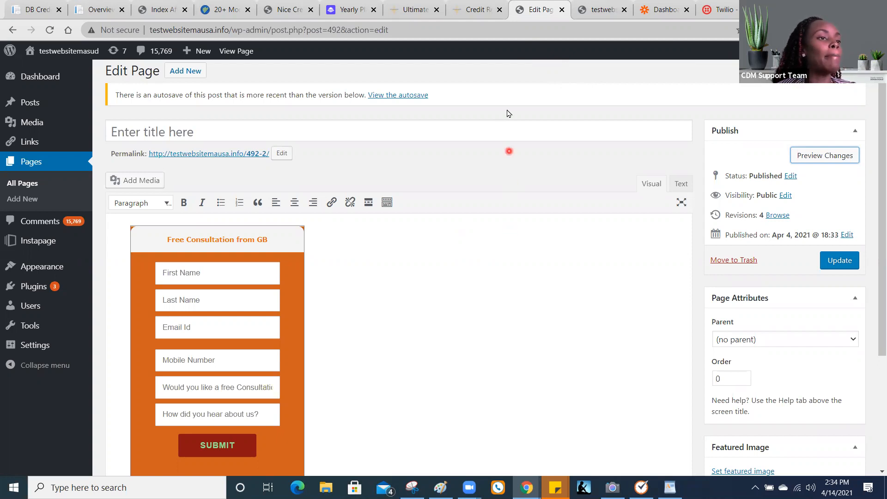
Open Company Settings in Client Dispute Manager to review the client and affiliate portal links, and relate them to Nice Credit's Client Login.
click(36, 8)
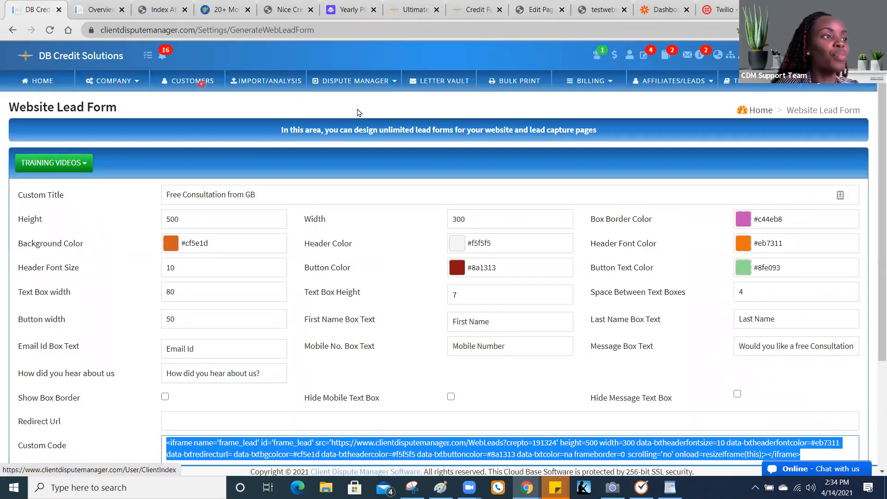
click(117, 89)
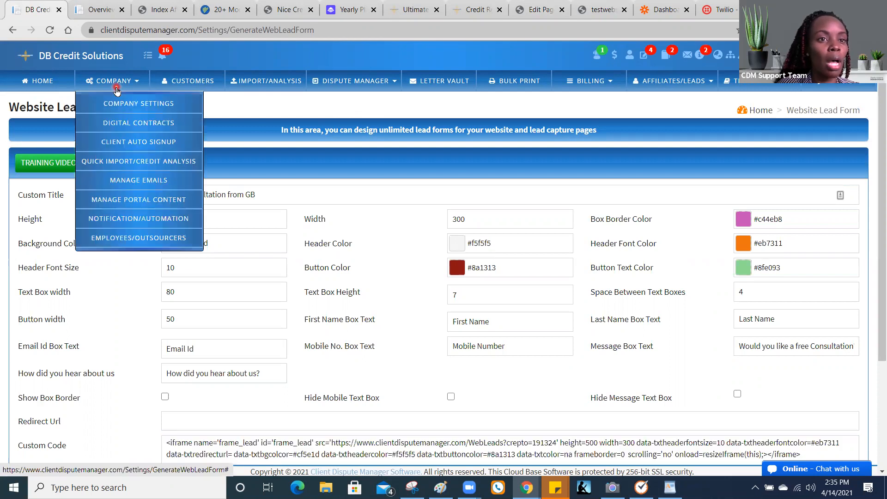
click(124, 104)
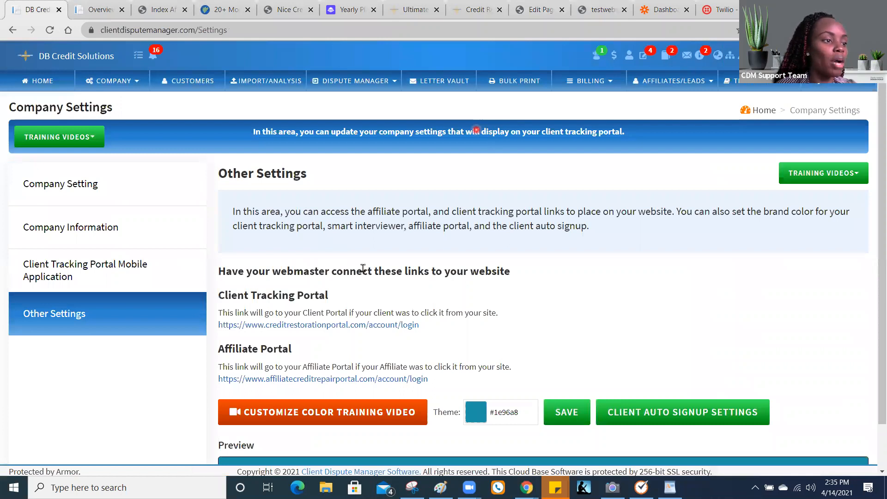
key(ctrl)
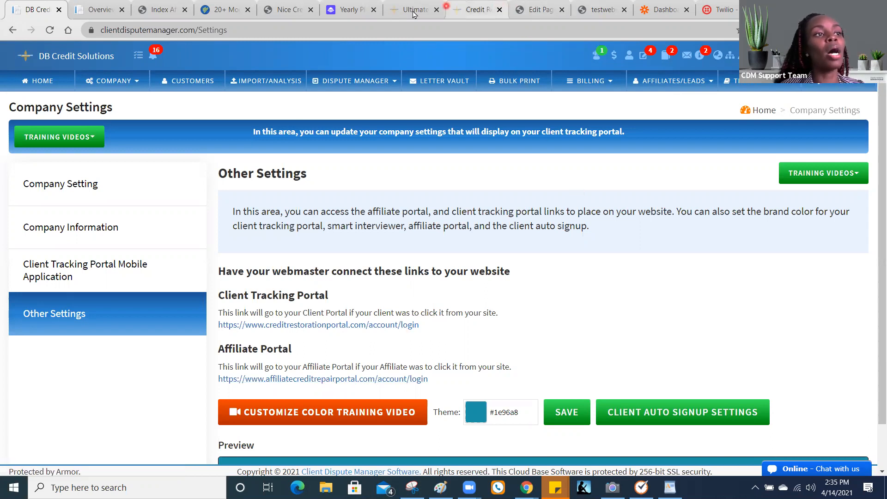
click(289, 9)
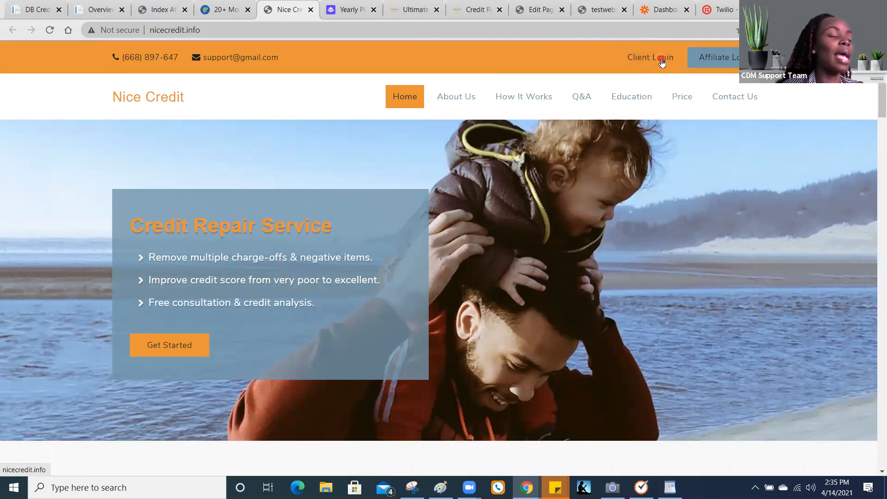
click(661, 62)
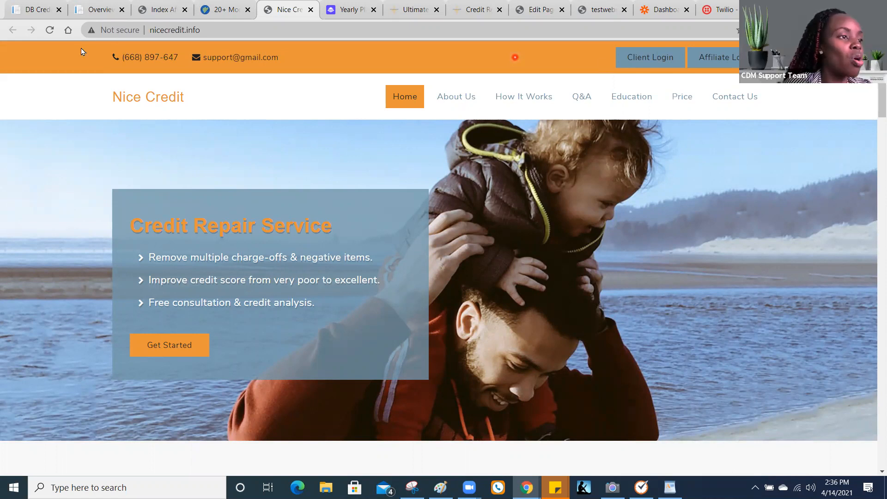
Reopen the Website Lead Form page in Client Dispute Manager and look through its Recommended Webmasters document.
click(21, 11)
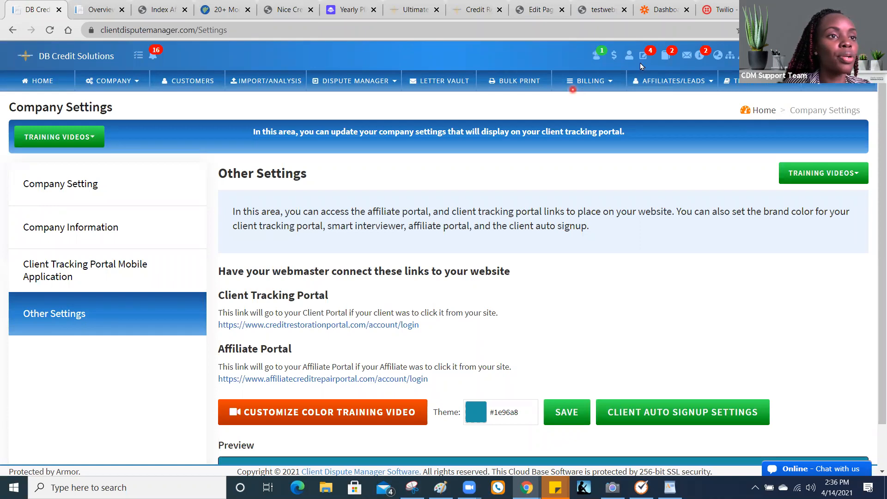
click(658, 82)
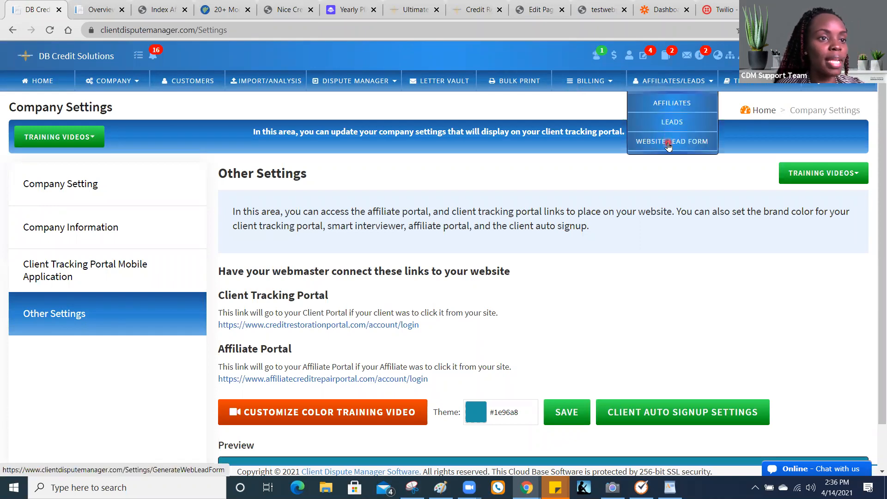
click(669, 144)
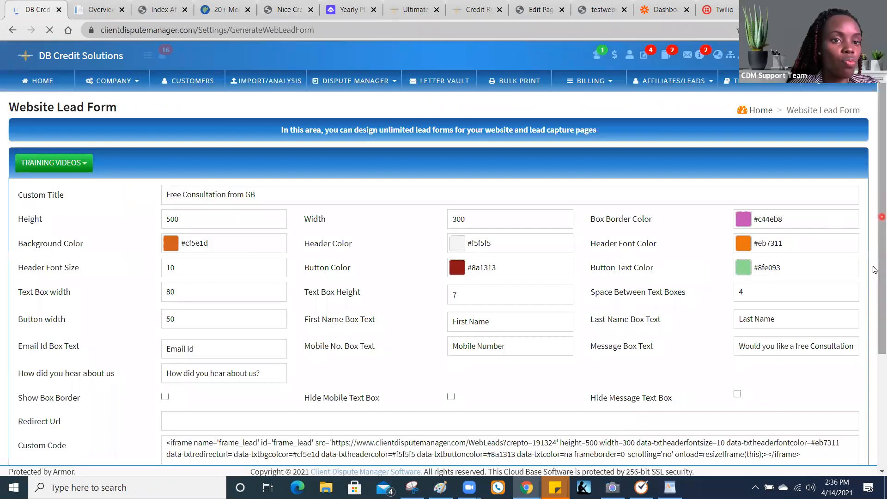
scroll(874, 221, down, 3)
click(109, 364)
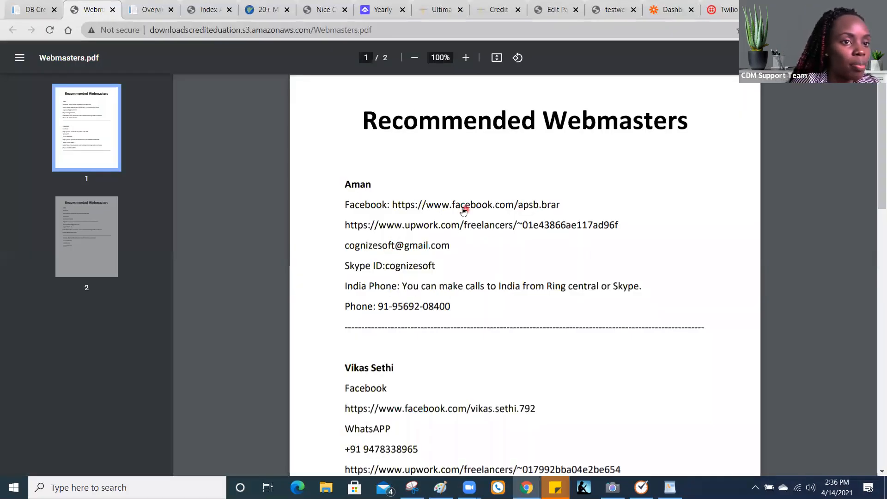
scroll(875, 236, down, 4)
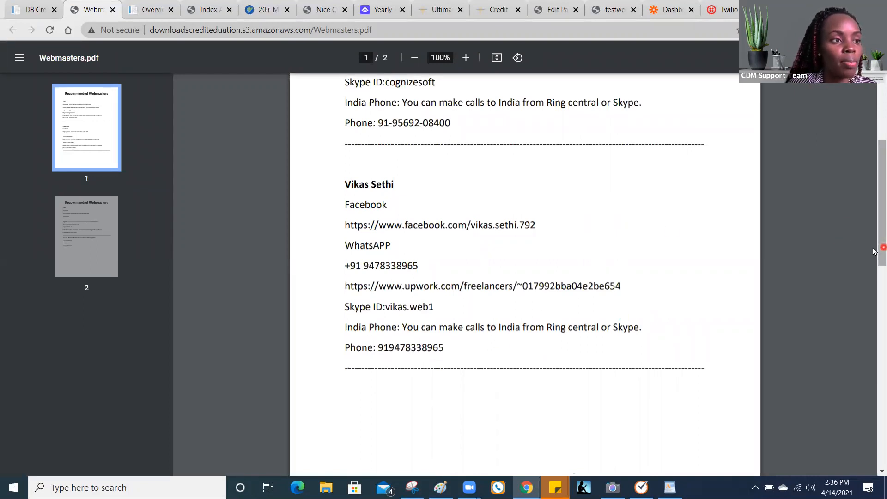
scroll(875, 176, up, 2)
scroll(875, 176, up, 2)
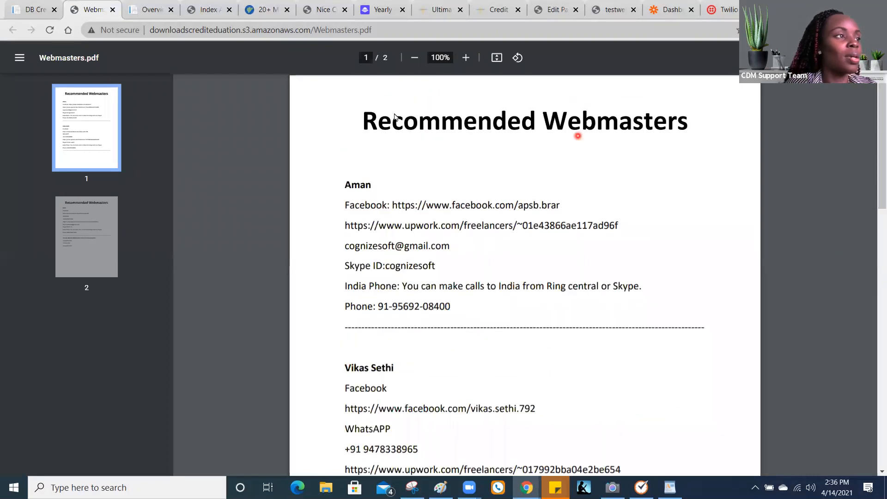
Leave the webmasters document and show again how to reach the Website Lead Form page under Affiliates/Leads.
click(36, 9)
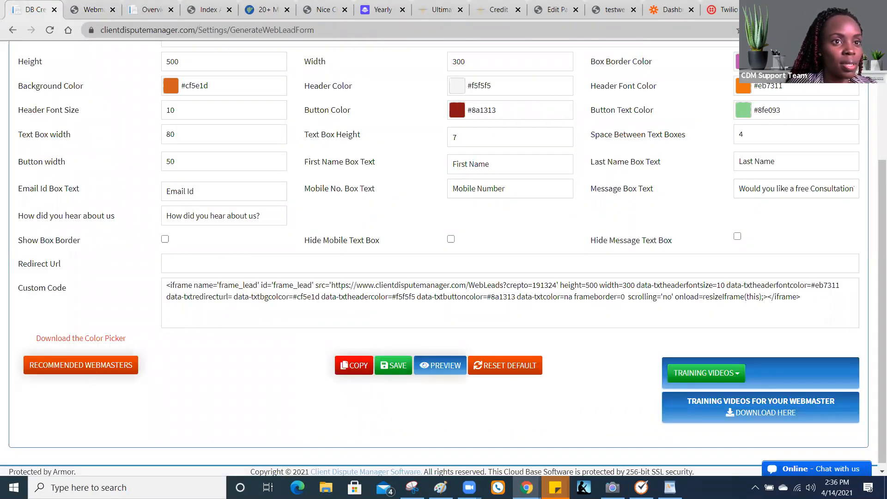
click(855, 119)
scroll(698, 81, up, 4)
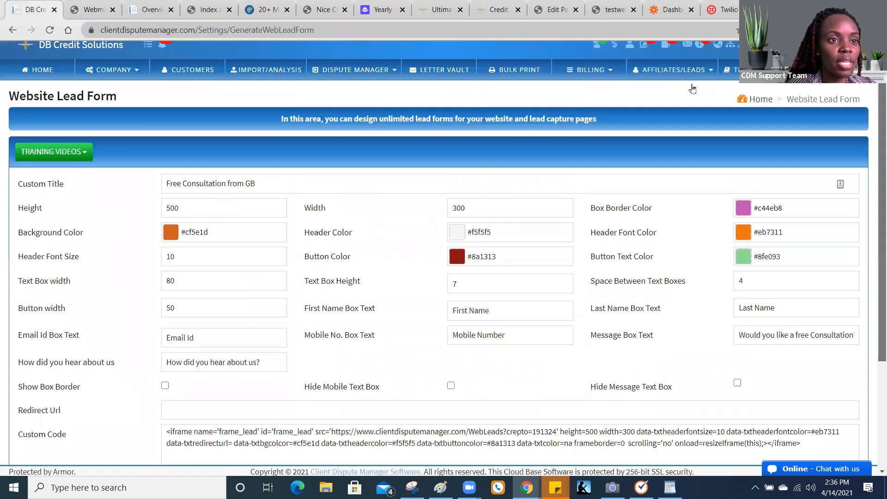
mouse_move(689, 77)
click(669, 143)
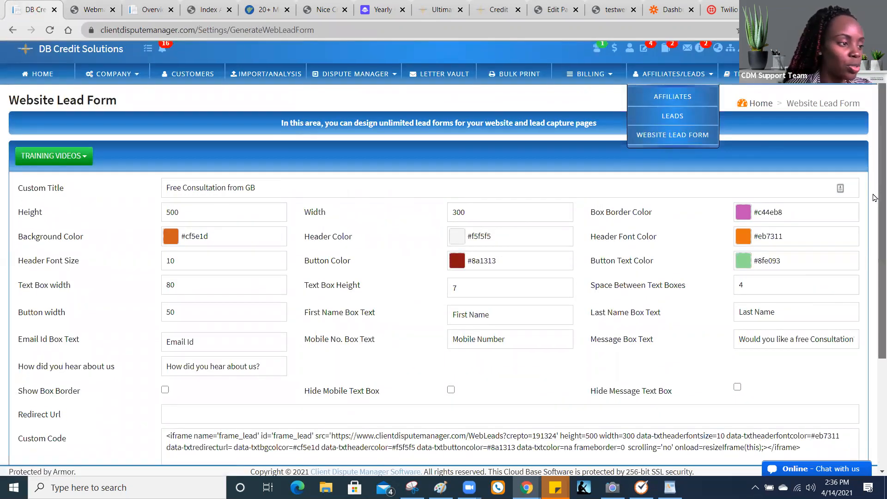
View the Color Picker download page linked from the Website Lead Form page, return to the form settings, and preview the lead form.
scroll(106, 336, down, 2)
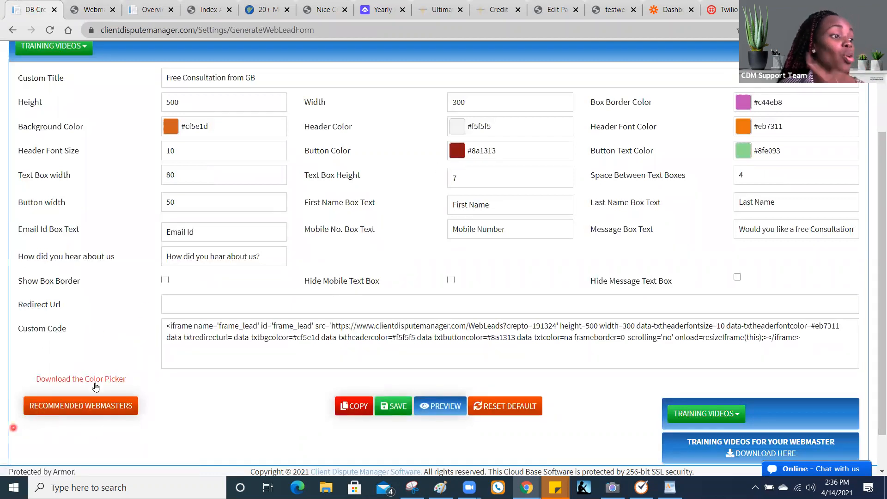
click(115, 384)
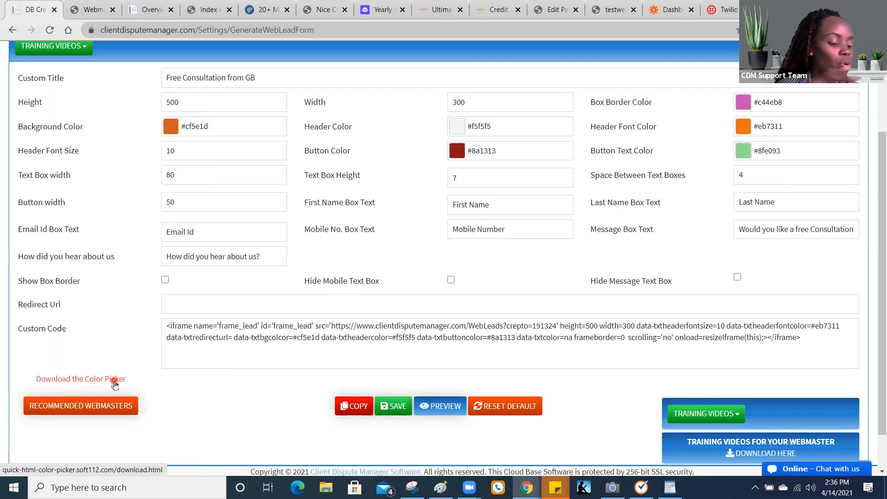
click(114, 384)
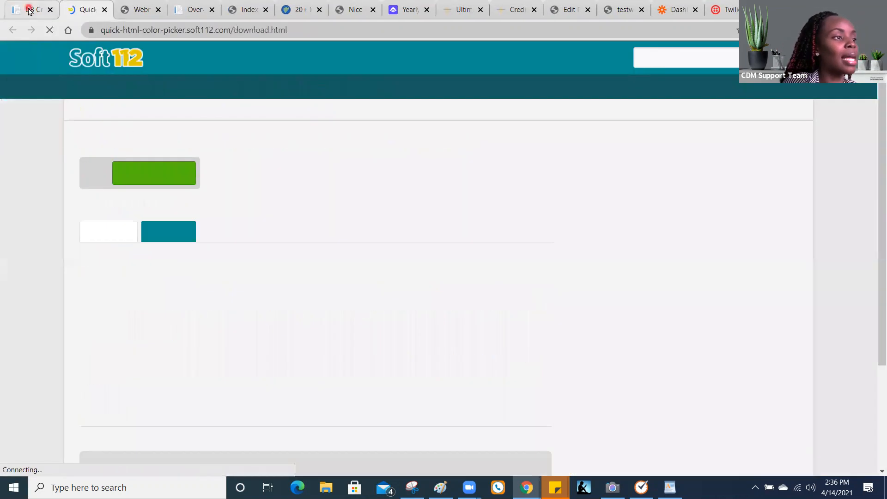
click(29, 9)
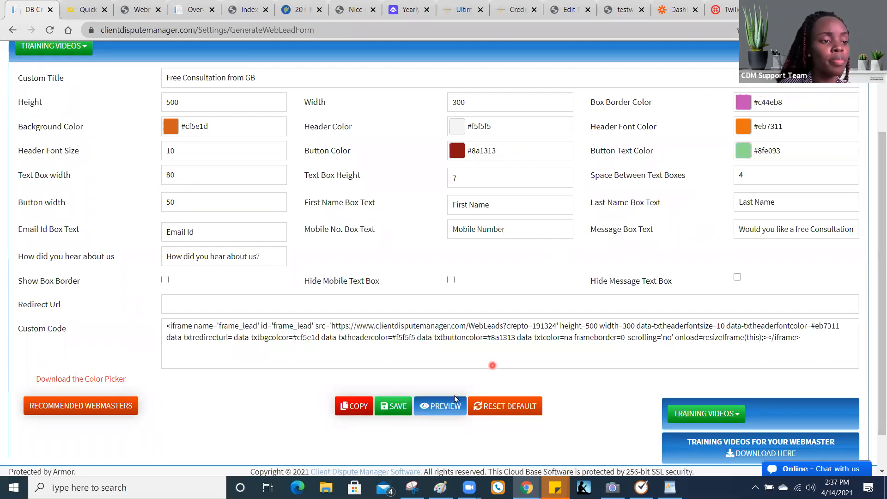
click(440, 408)
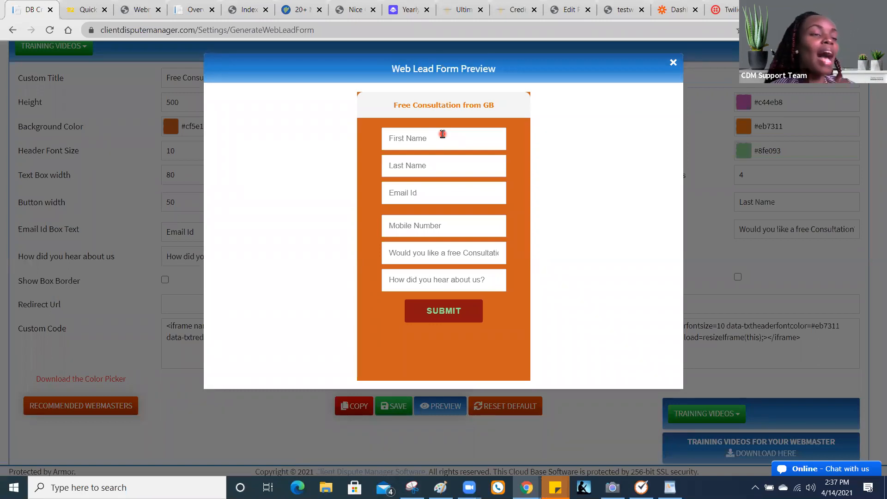
click(673, 62)
Open the Zapier Integration section of the company's Notification/Automation settings and review its setup links and Create Zapier Credentials option.
drag(874, 180, 873, 90)
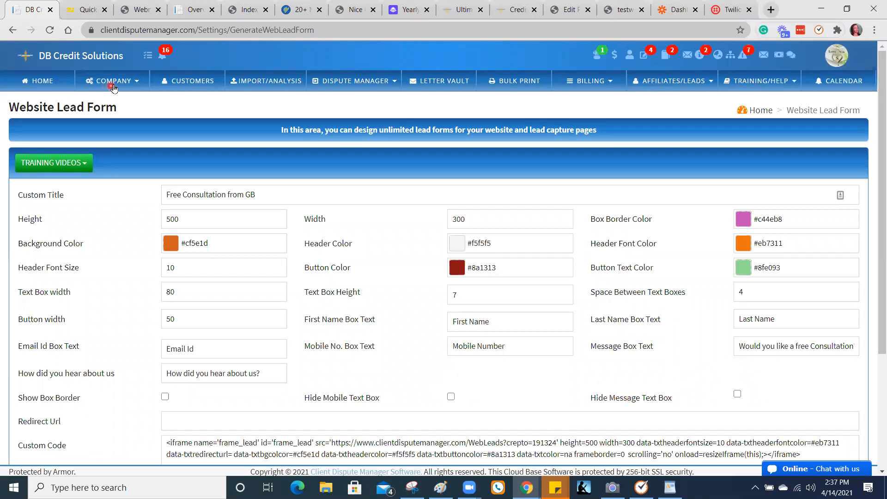
click(114, 86)
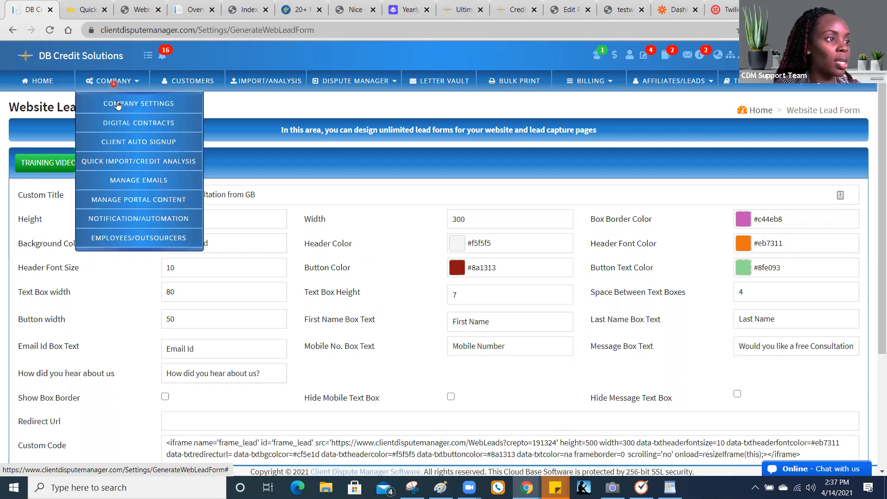
click(118, 219)
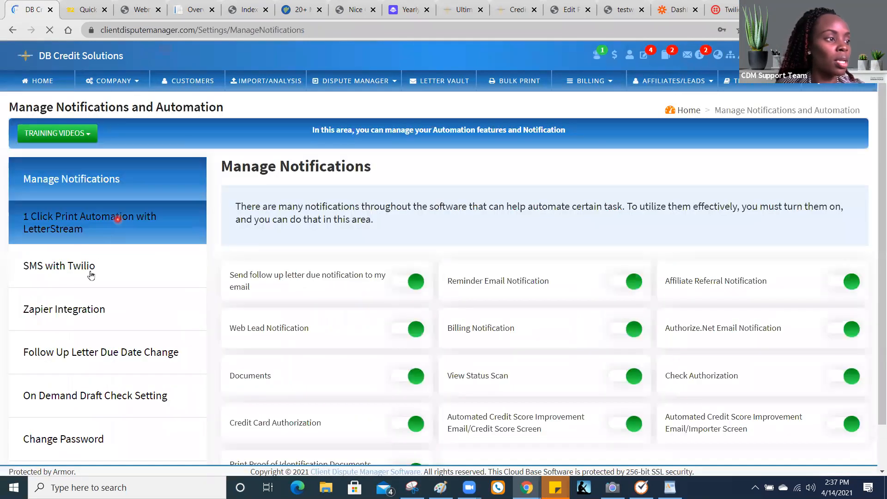
click(69, 309)
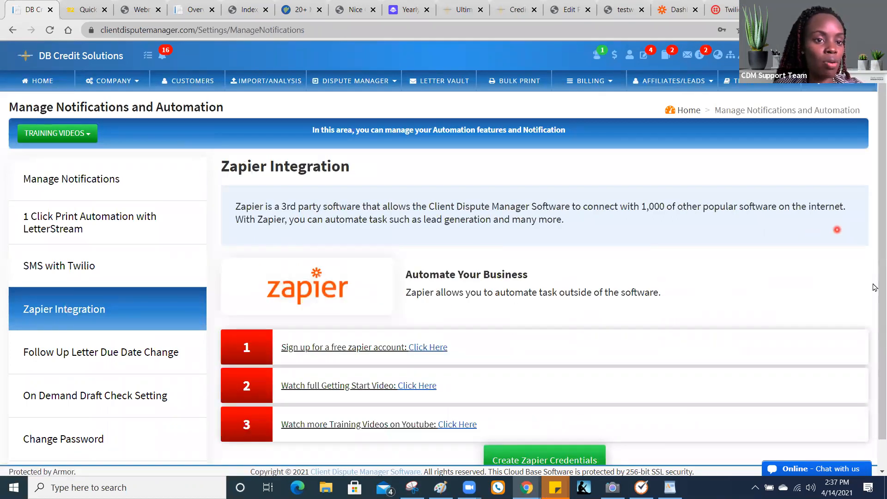
scroll(572, 414, down, 1)
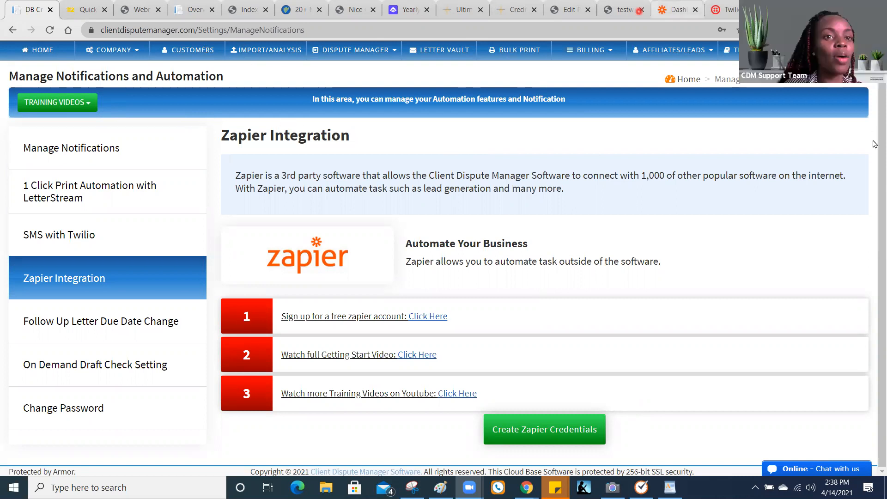
Go to the Customers list and open the Activity window of the first listed customer.
scroll(876, 102, up, 2)
click(184, 88)
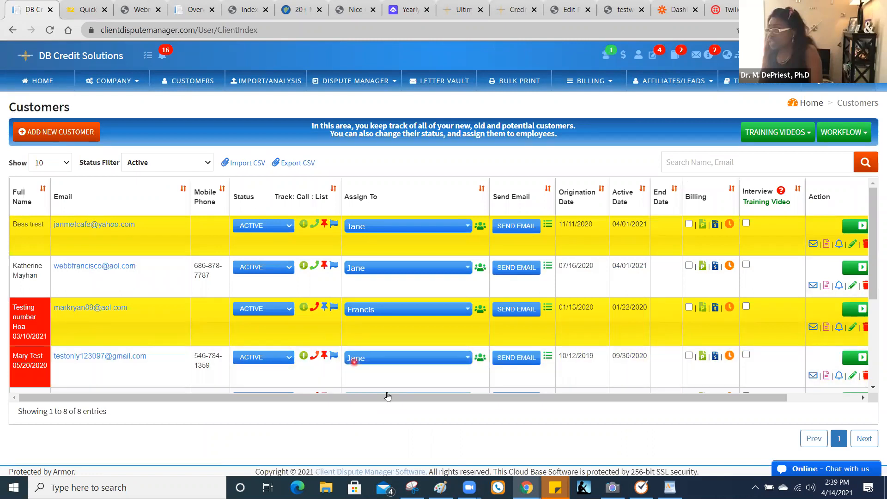
click(711, 159)
drag(711, 162, 581, 185)
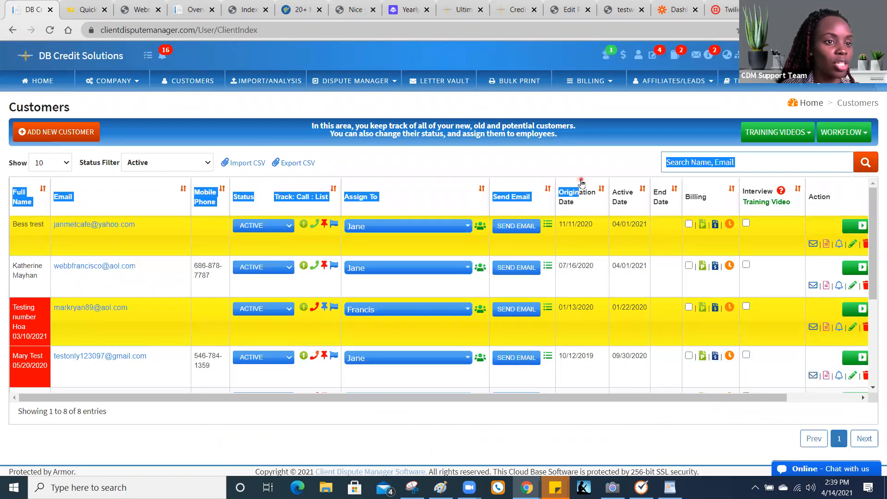
click(589, 162)
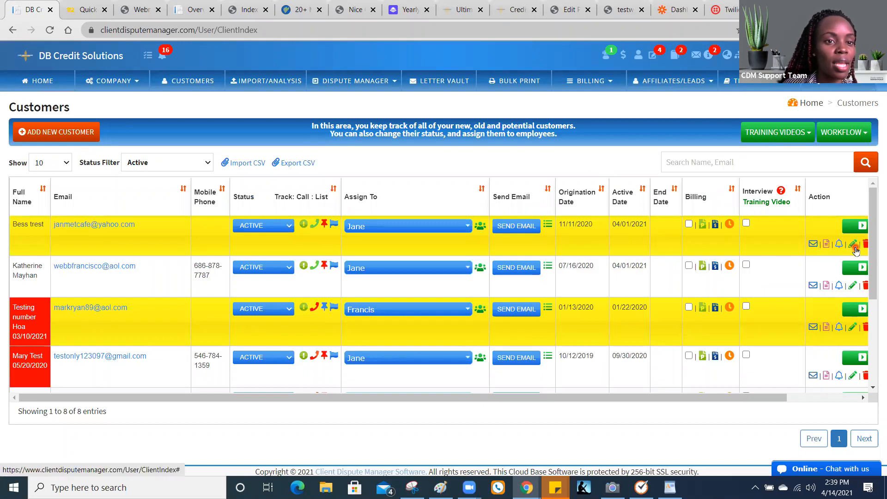
click(828, 246)
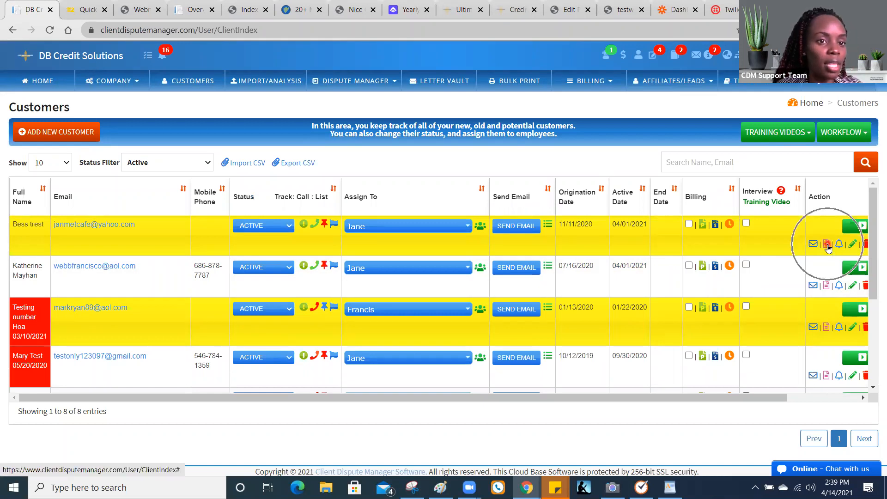
key(ctrl)
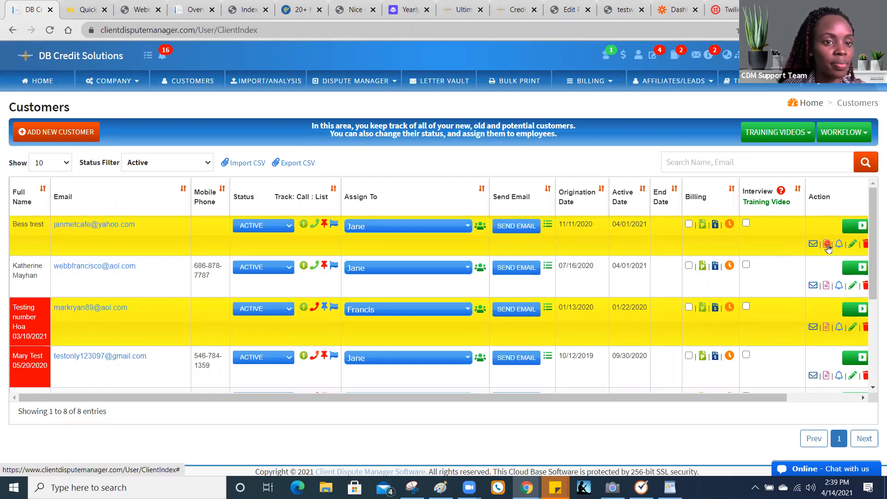
click(828, 246)
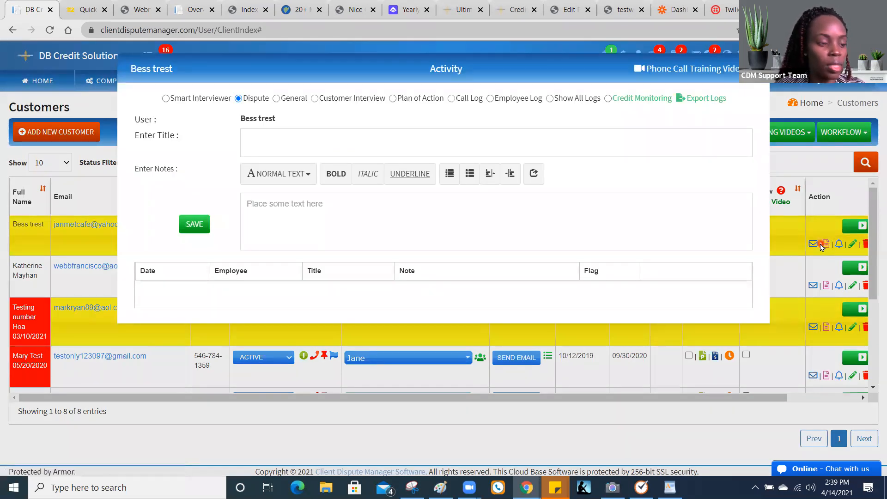
key(ctrl)
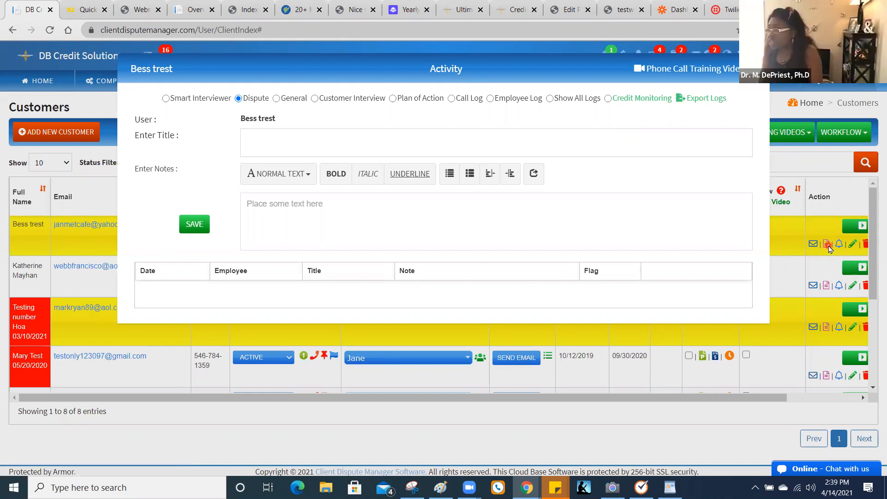
key(ctrl)
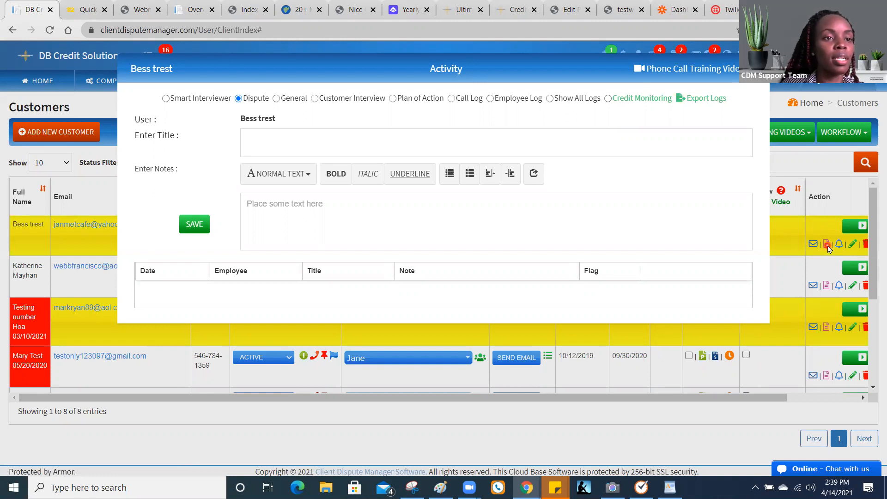
Show the customer's Credit Monitoring credentials, make them editable, and close the windows without saving.
click(609, 100)
click(608, 100)
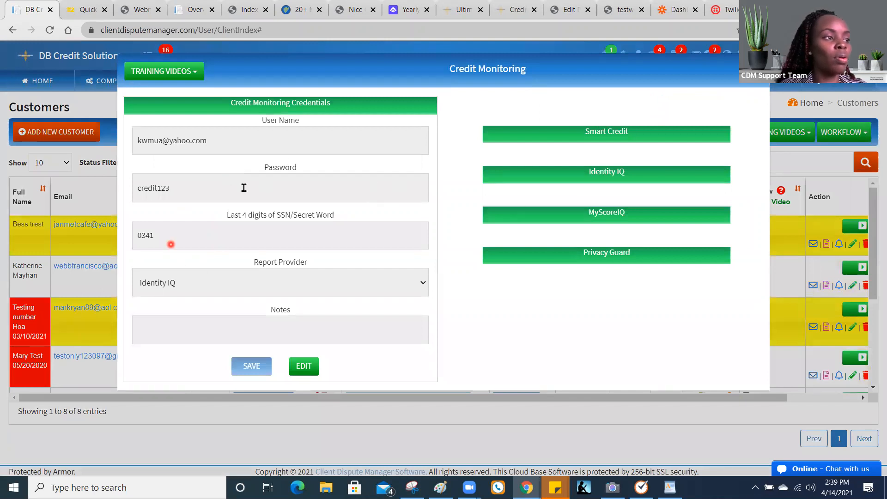
click(302, 367)
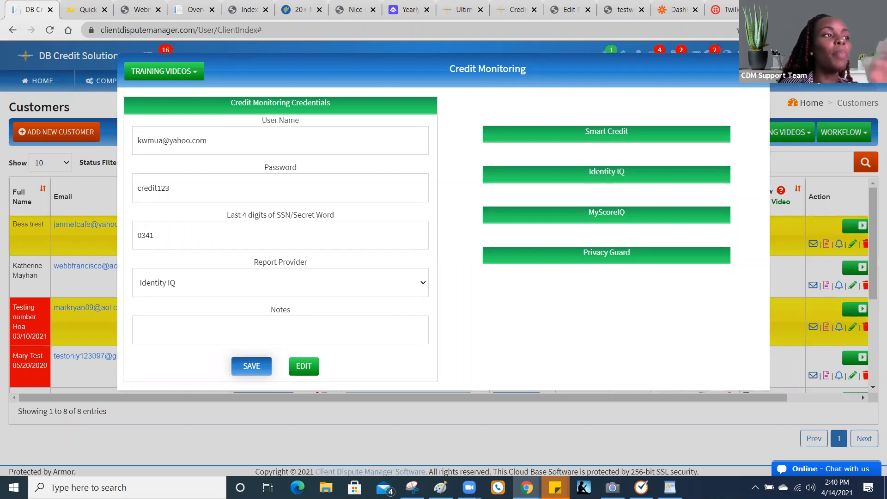
click(758, 69)
click(758, 68)
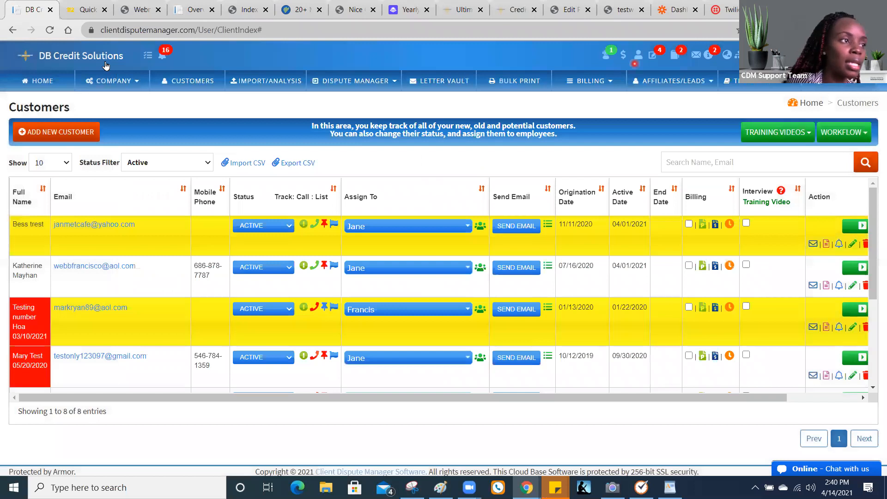
Open the Credit Monitoring Setting in Client Auto Signup and review the monitoring companies' affiliate links and on/off switches.
click(121, 86)
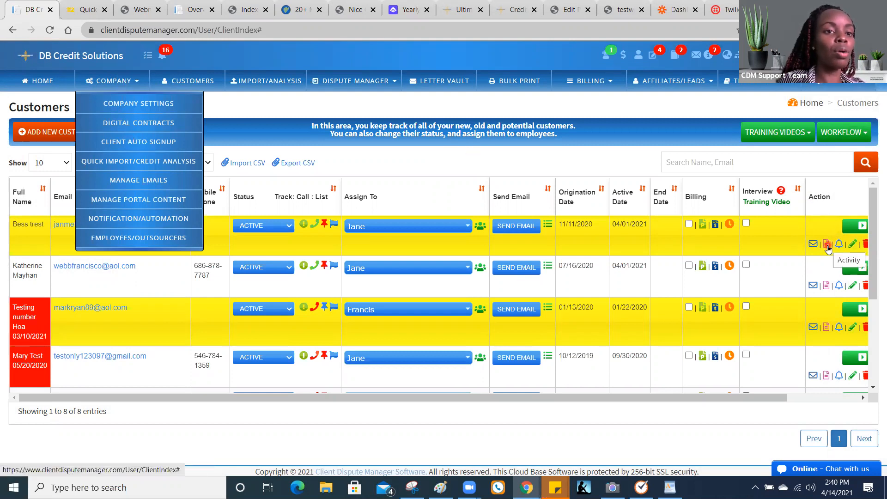
click(140, 146)
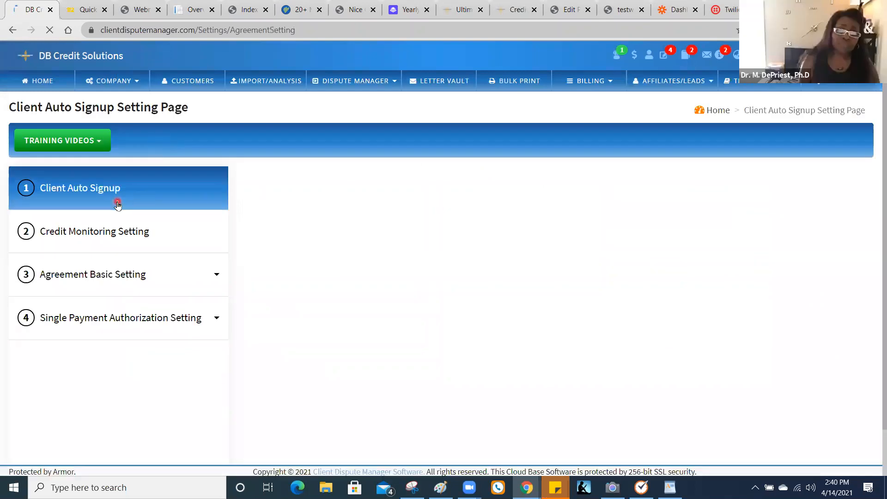
click(109, 230)
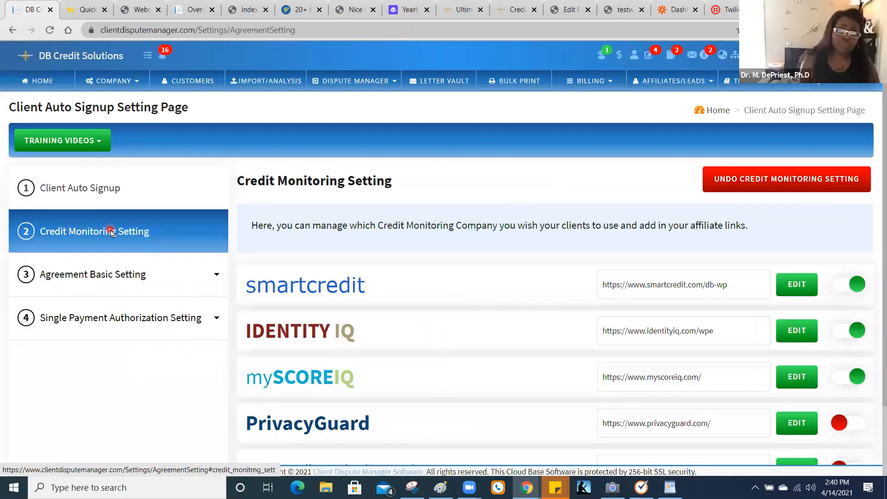
scroll(874, 235, down, 2)
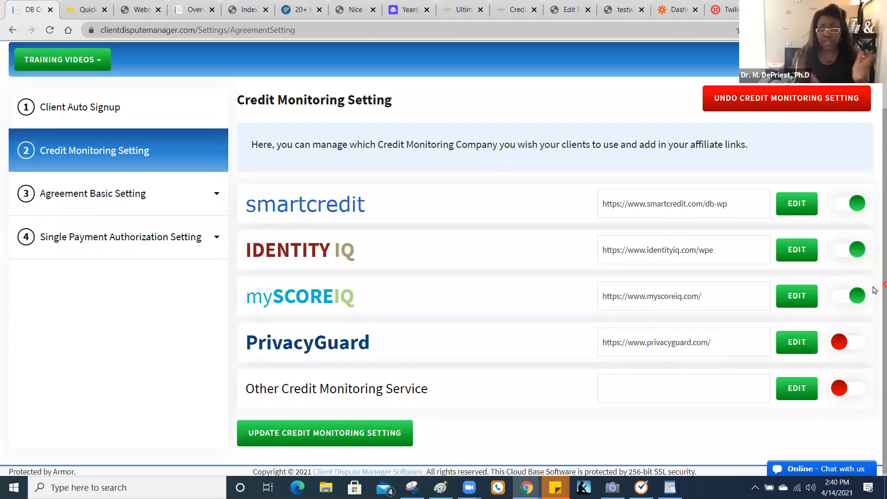
drag(884, 285, 883, 289)
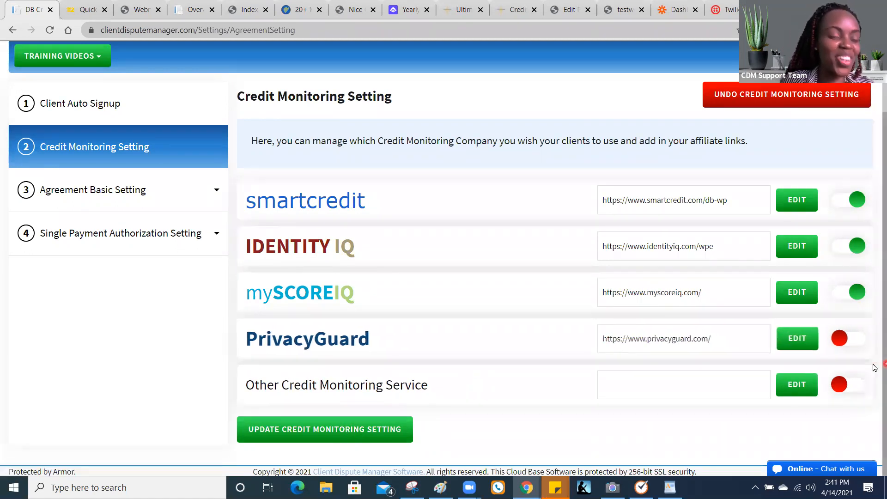
scroll(873, 333, up, 2)
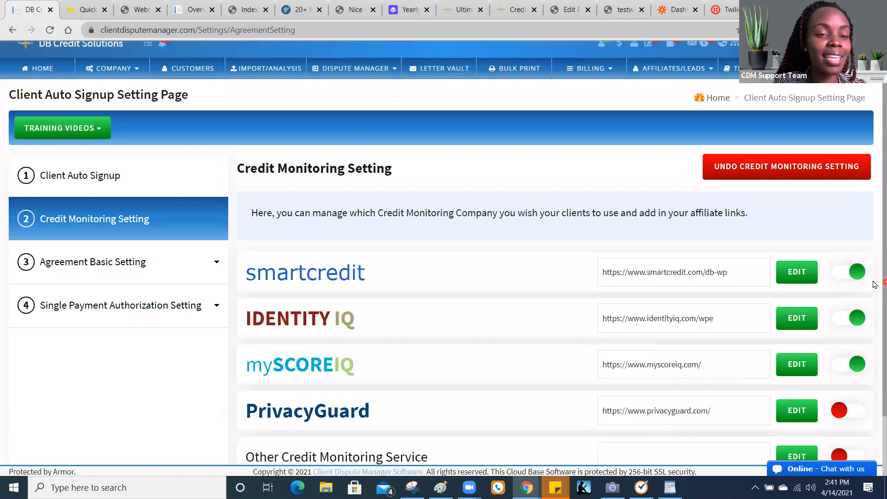
scroll(875, 280, up, 1)
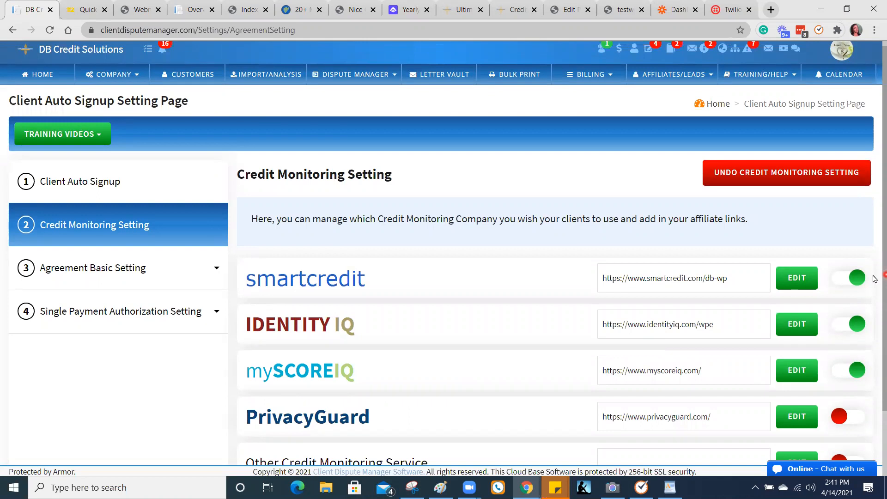
Return to the Customers list, revisit the first customer's Credit Monitoring credentials through the Activity window, and close both windows.
click(192, 76)
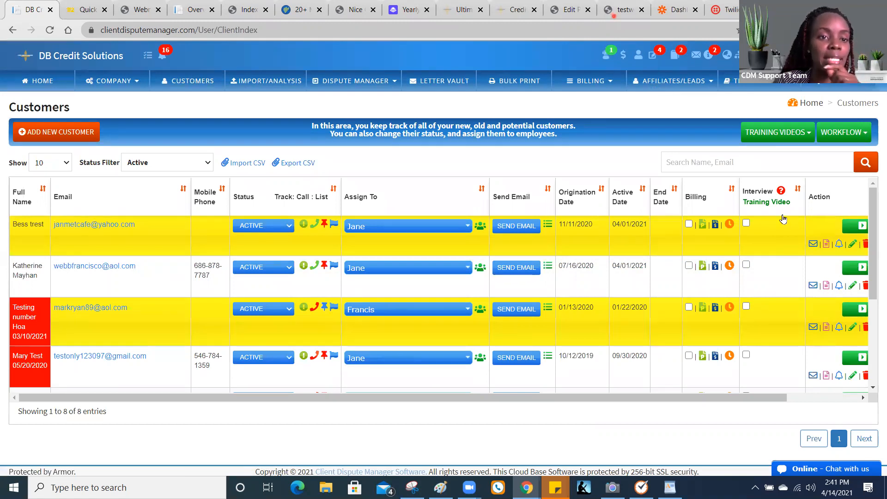
click(827, 246)
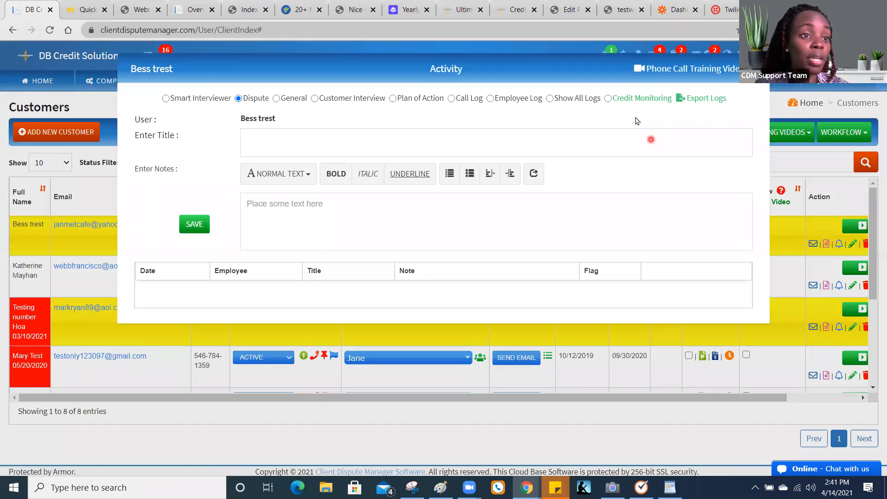
click(627, 99)
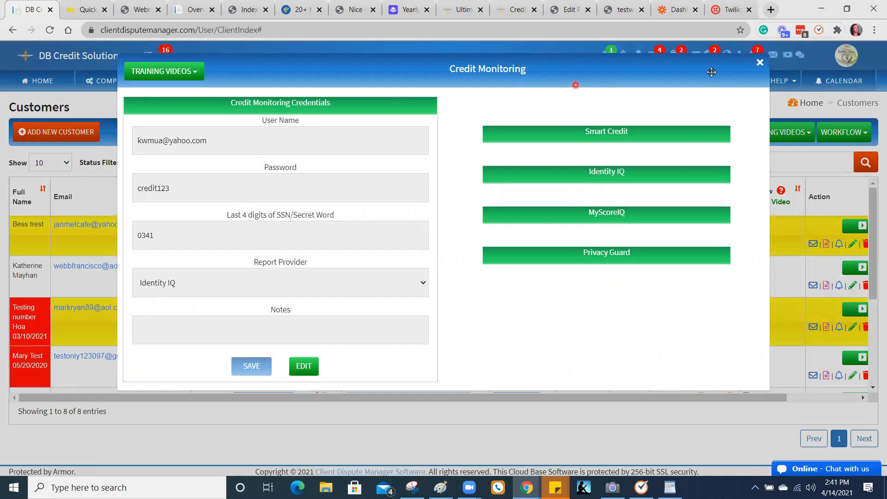
click(761, 65)
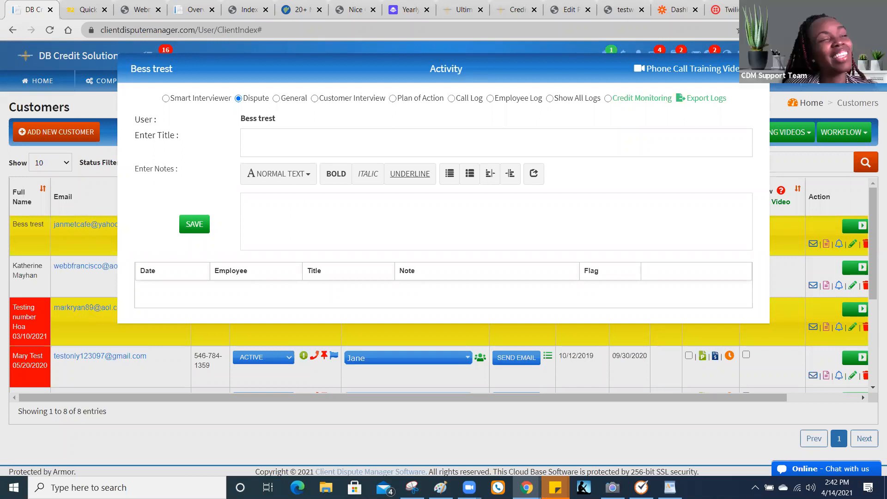
click(760, 67)
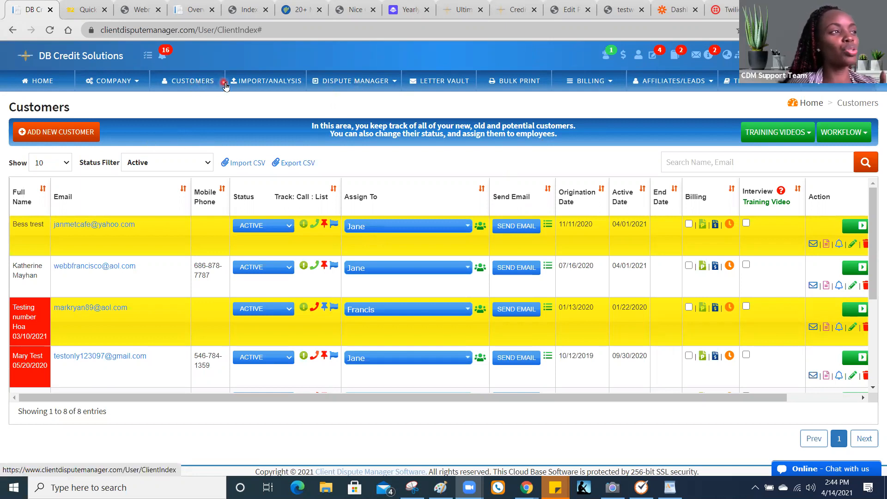
Open the Digital Signature Records and display the archived contracts.
click(653, 61)
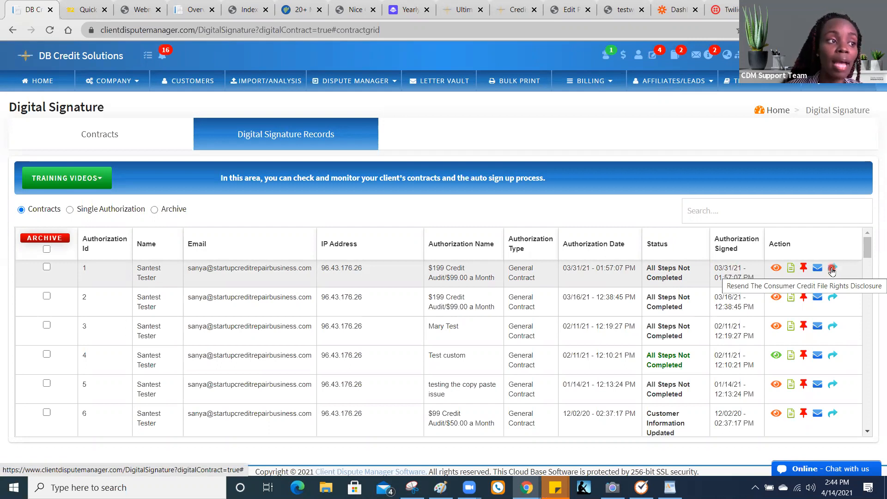
click(155, 210)
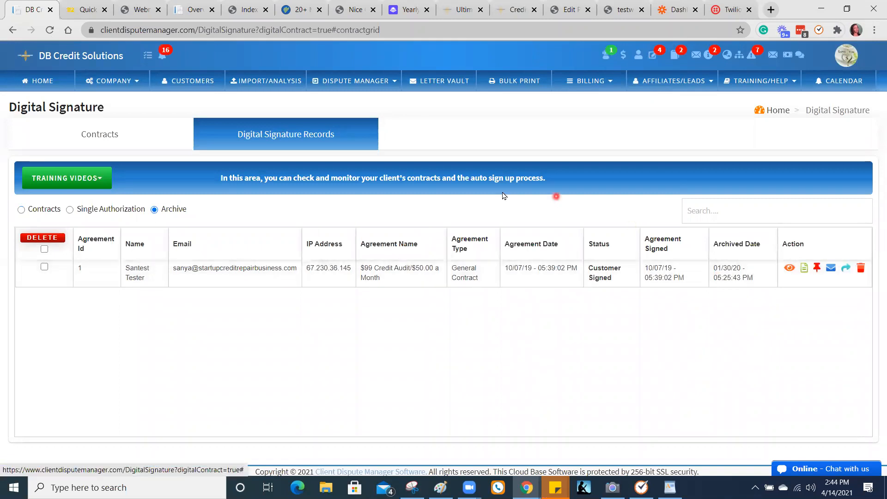
Open the Company Settings, and view the Zapier Integration section of Notification/Automation.
click(117, 85)
click(125, 105)
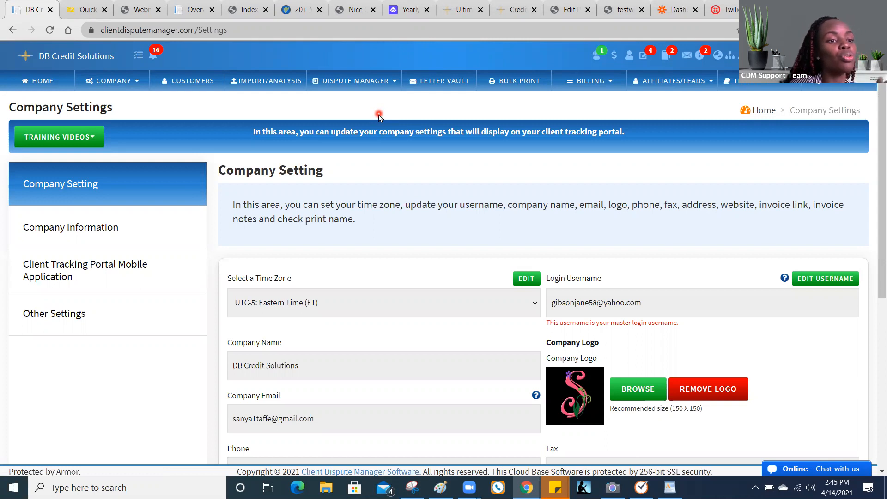
click(115, 85)
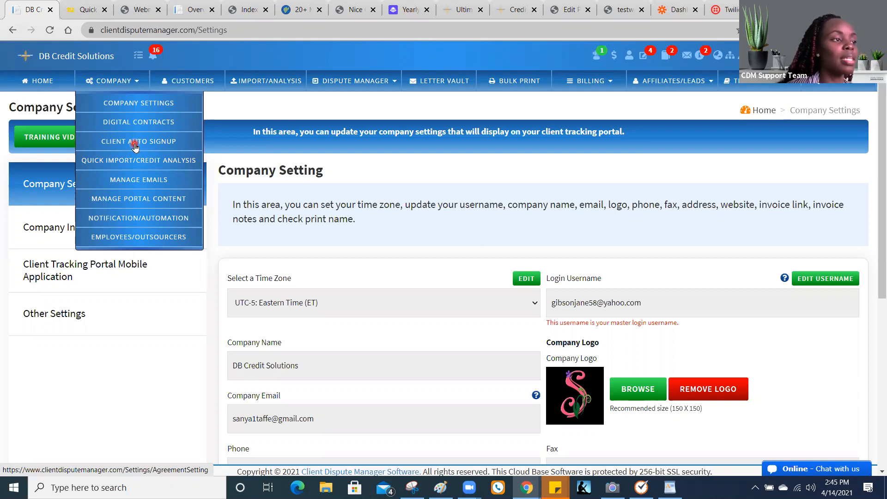
click(137, 219)
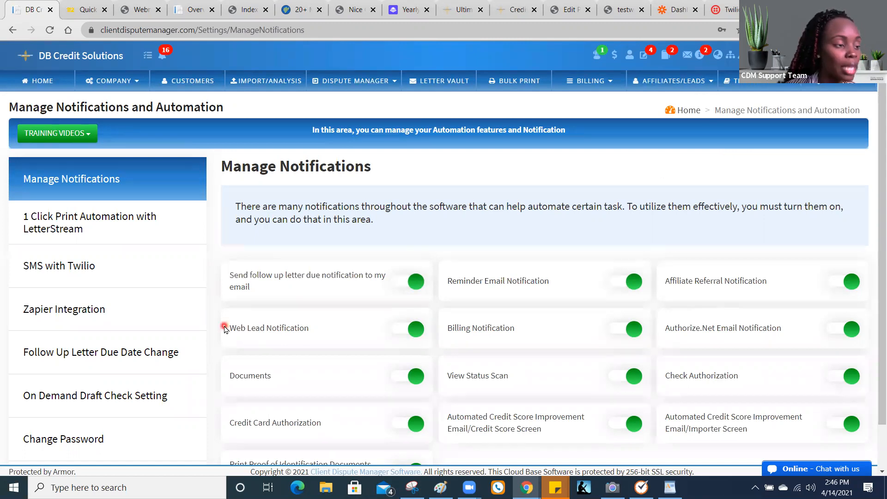
click(98, 312)
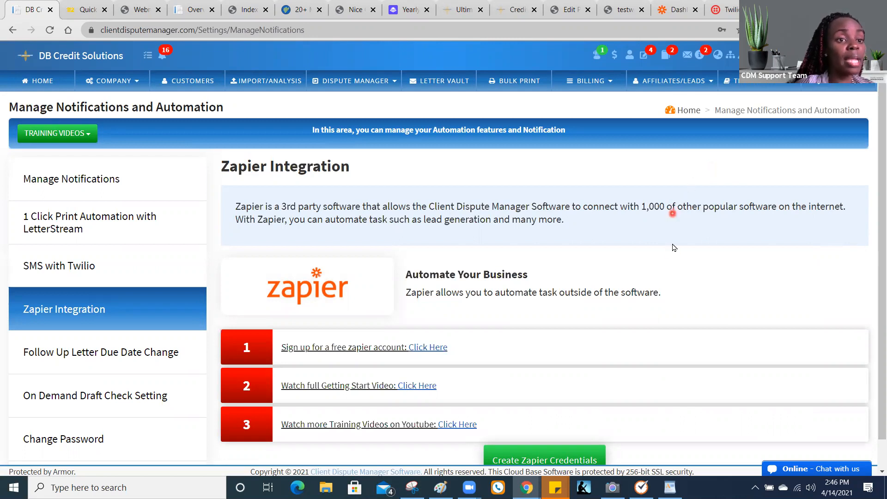
Review the 1 Click Print Automation with LetterStream setup, including its API fields, mail types and training videos list.
click(57, 230)
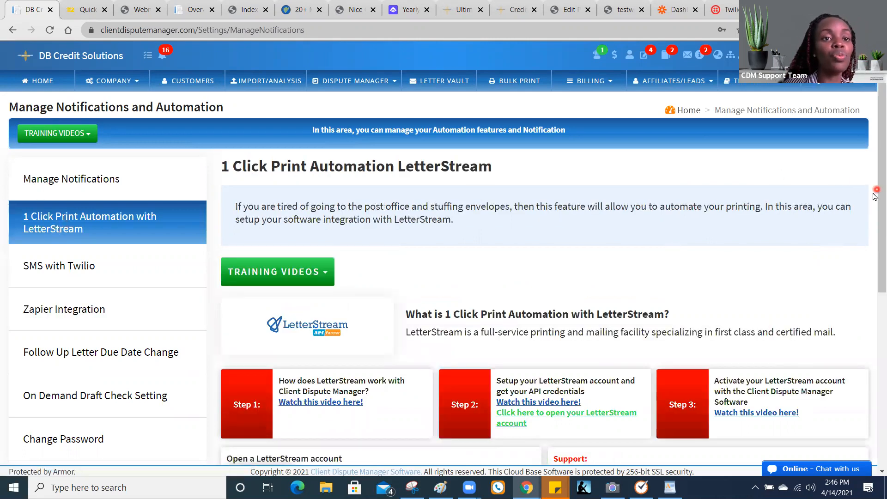
drag(875, 198, 875, 360)
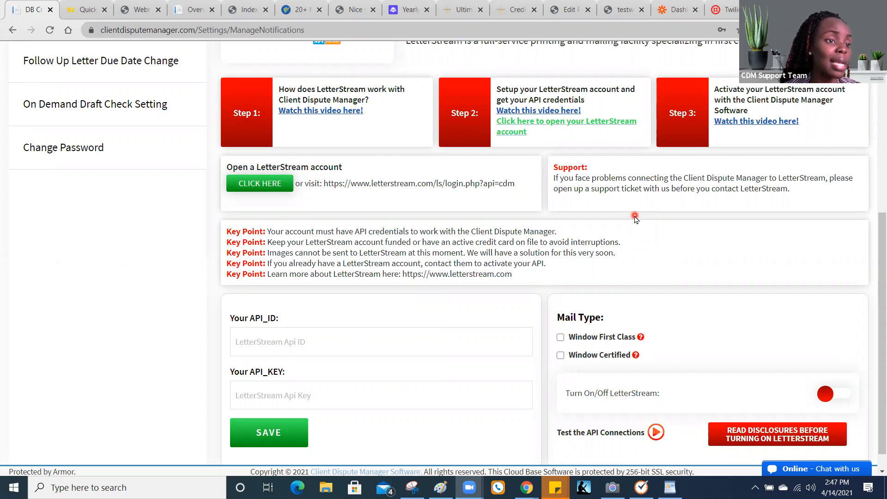
click(883, 300)
drag(884, 300, 884, 114)
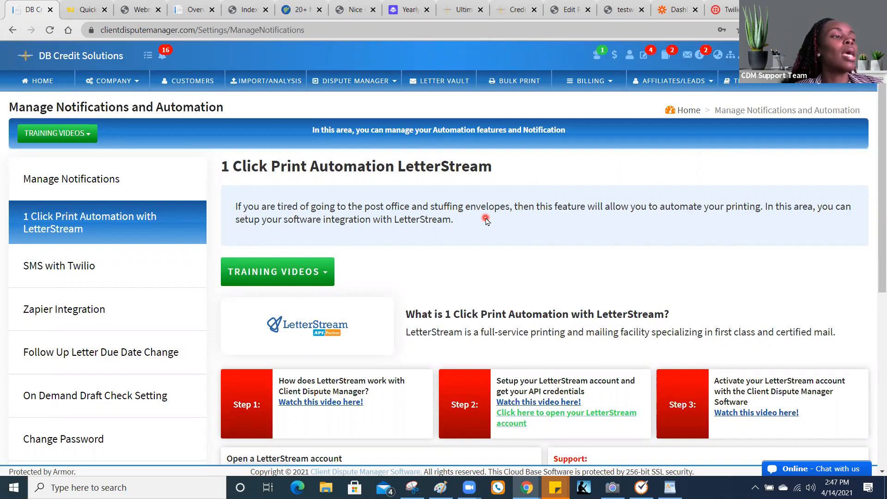
click(326, 276)
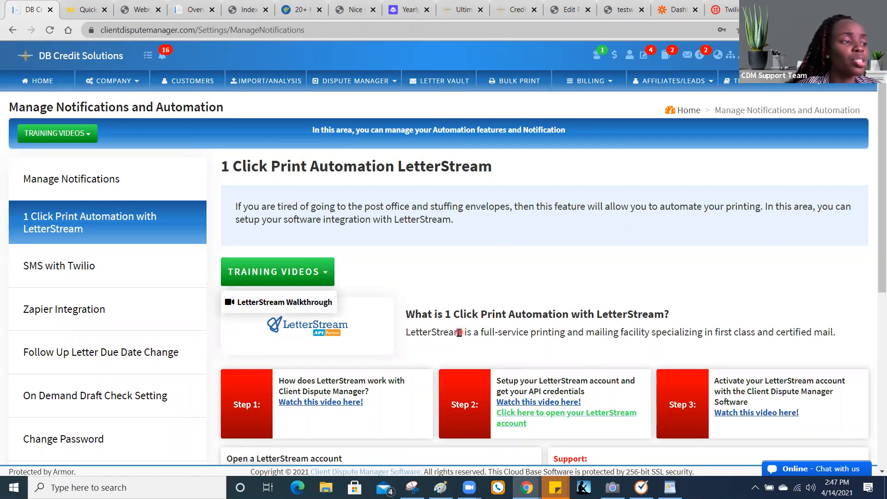
Review the SMS with Twilio settings, from the account connection fields to the text notification switches.
click(180, 273)
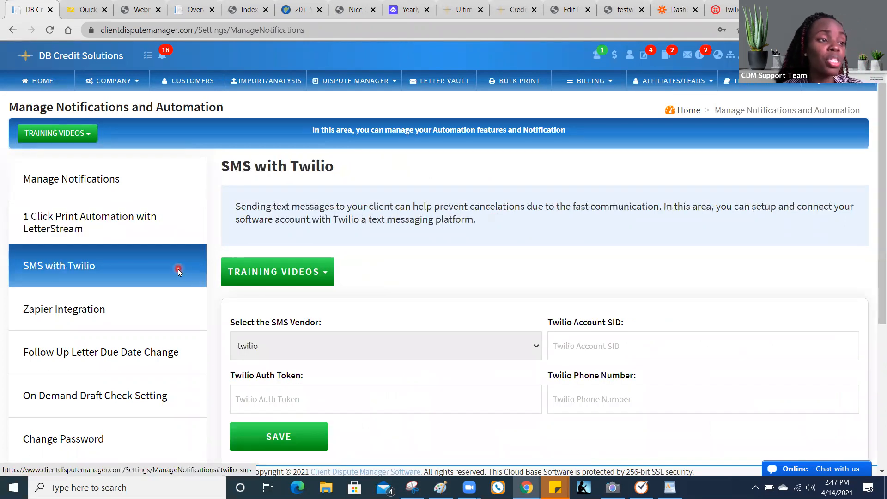
drag(875, 200, 875, 337)
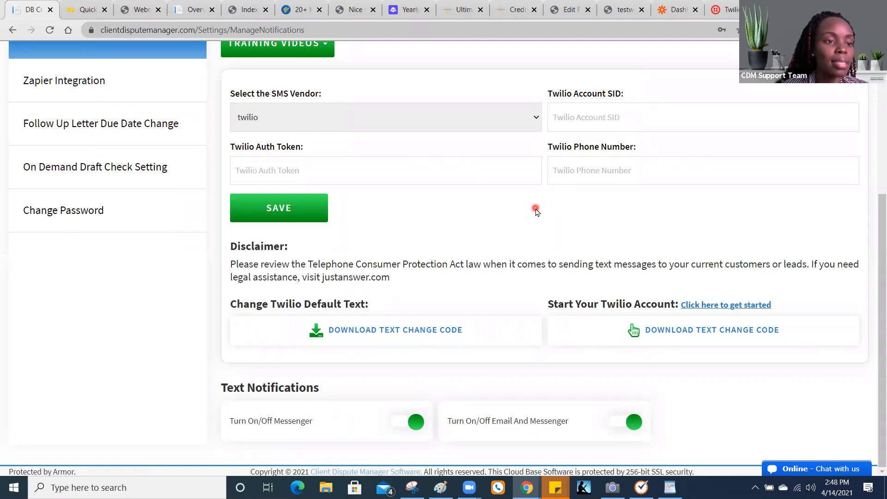
drag(875, 286, 875, 134)
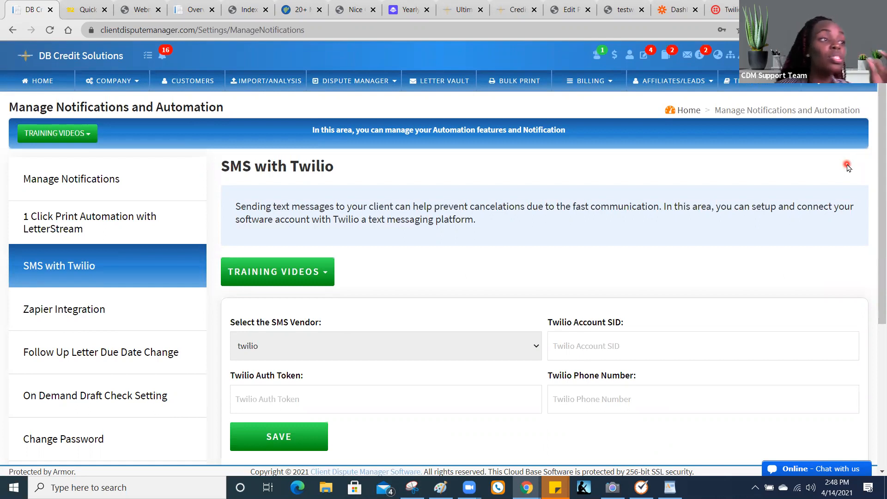
Show the Messages window of the fourth customer in the Customers list and close it without sending anything.
click(176, 89)
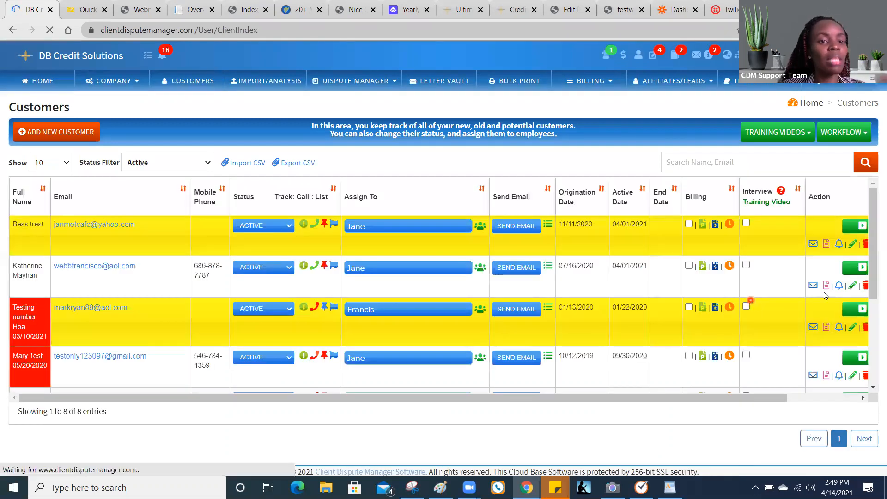
scroll(749, 397, right, 3)
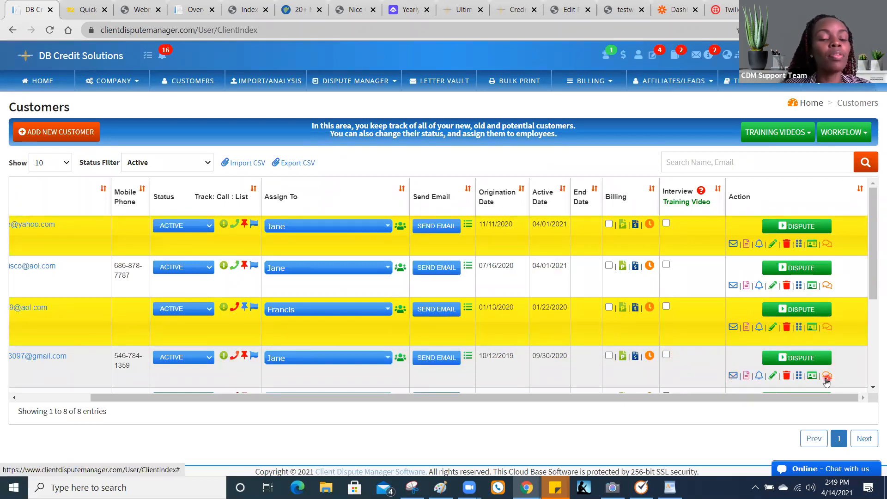
click(734, 377)
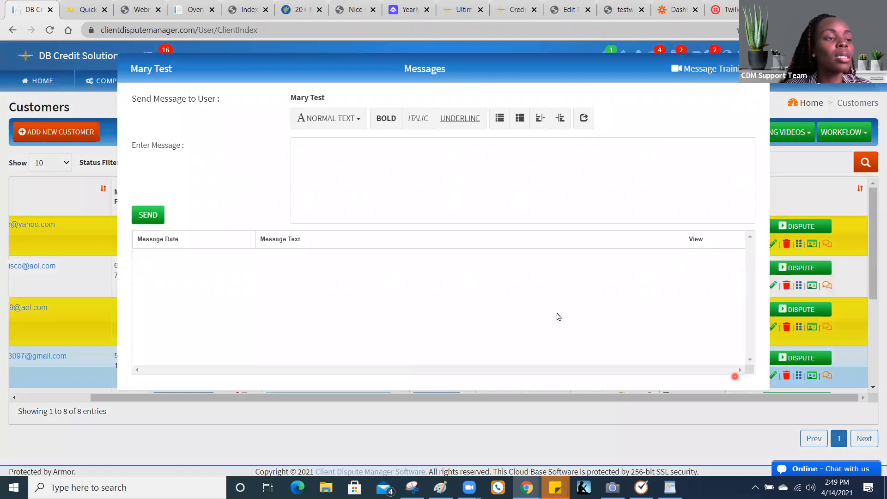
click(372, 211)
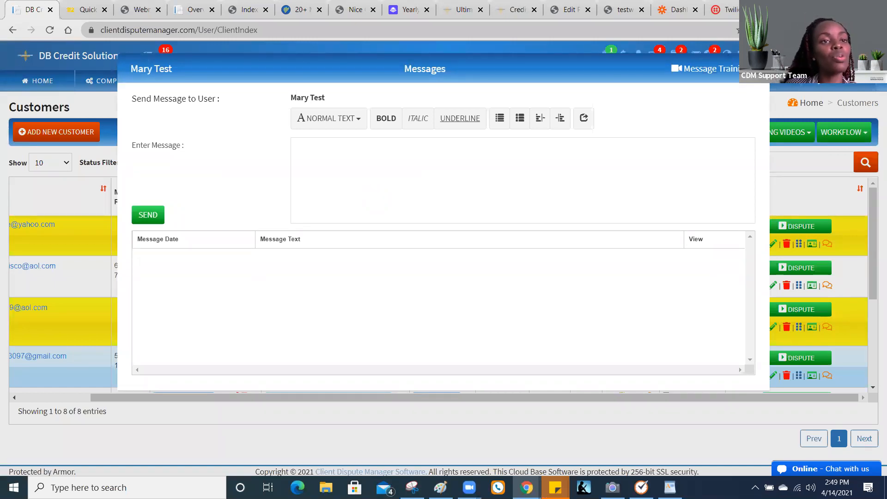
click(758, 69)
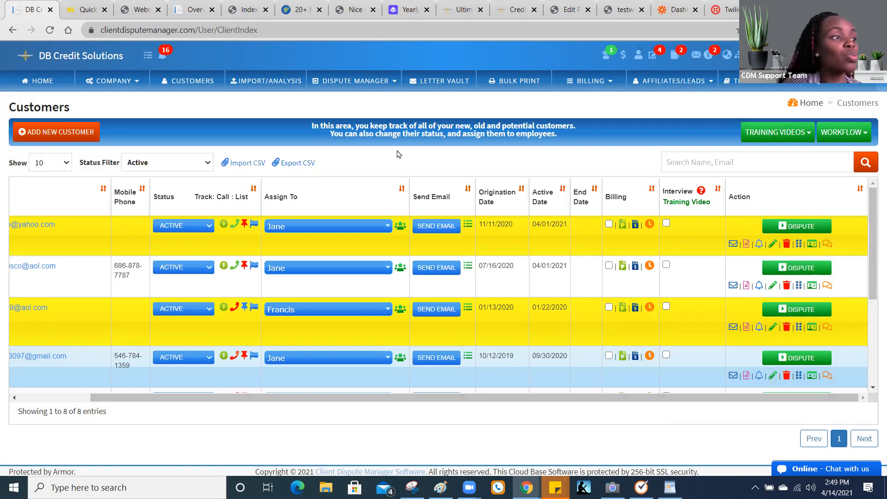
Open Manage Emails and review the email templates, nurturing scheduler, company email verification and outsourcing CC settings.
click(124, 86)
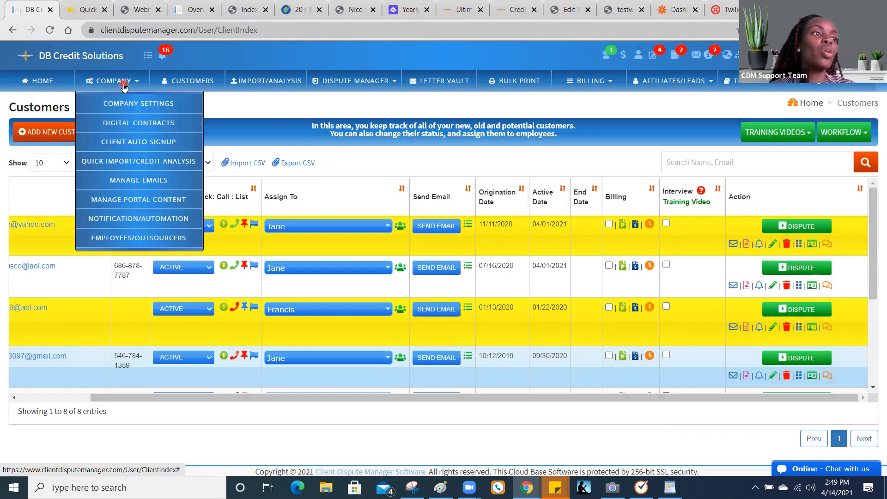
click(141, 184)
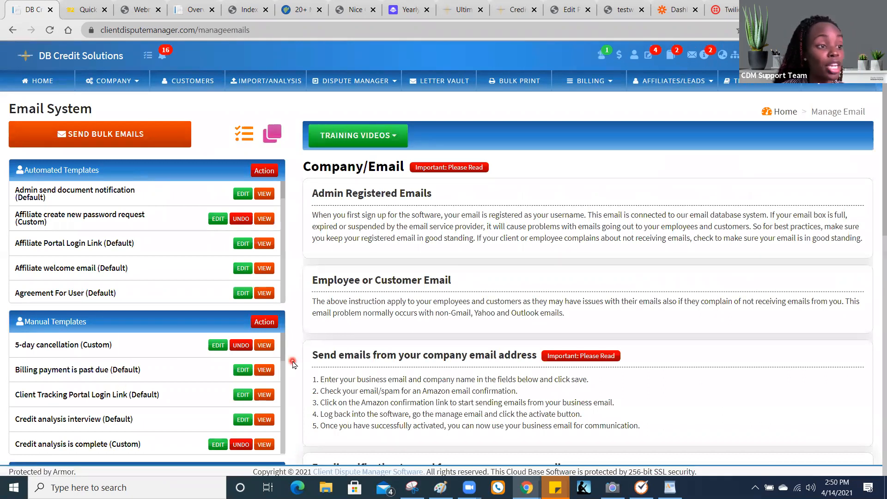
scroll(293, 365, down, 1)
scroll(293, 364, down, 3)
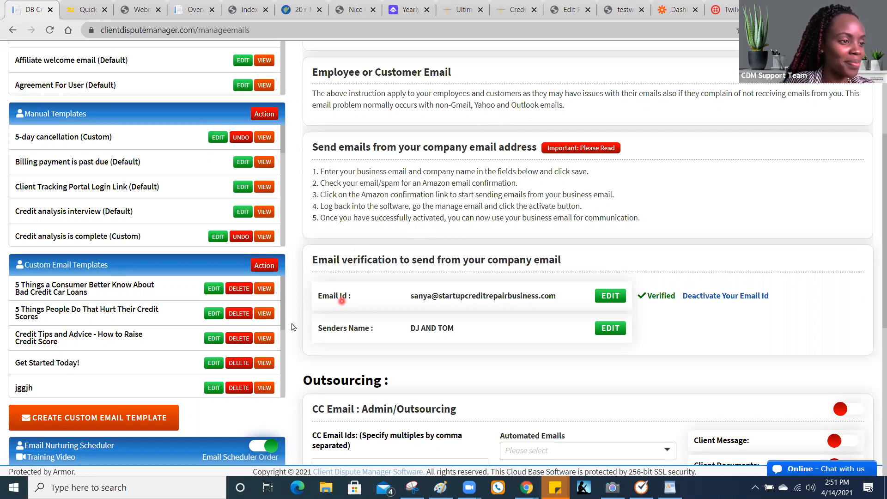
scroll(291, 326, down, 3)
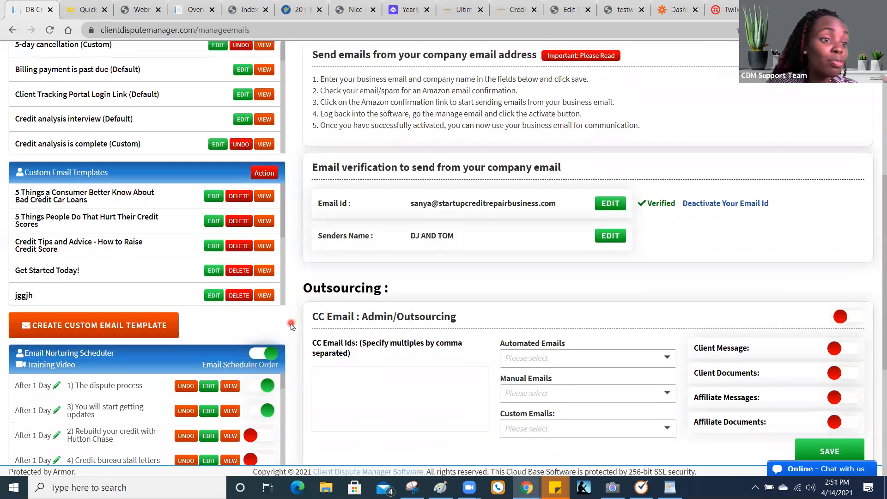
scroll(291, 326, down, 2)
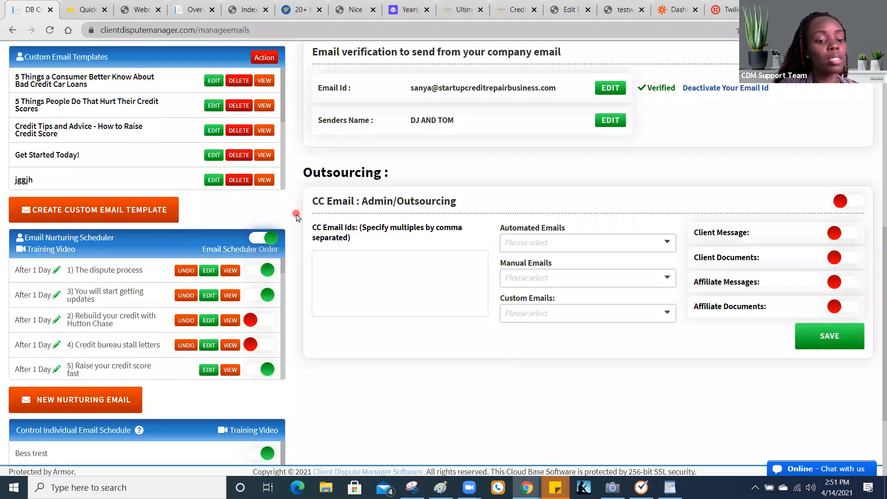
scroll(298, 217, up, 7)
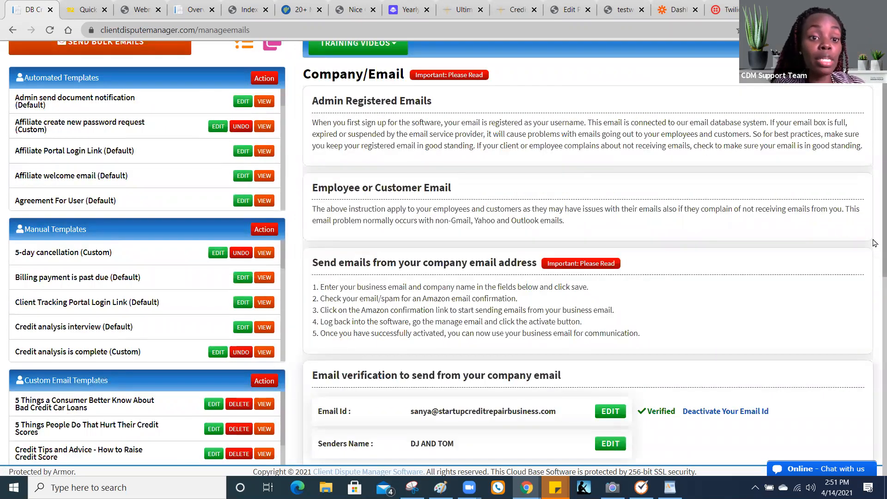
scroll(874, 160, up, 2)
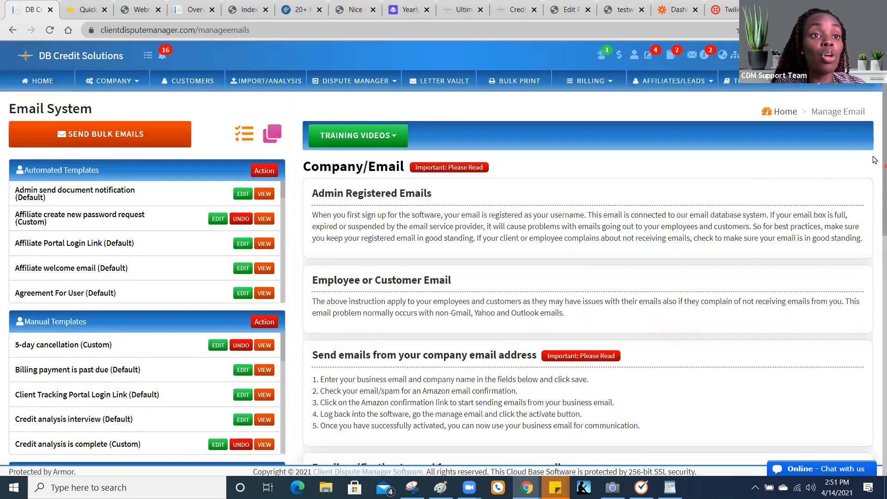
Open the Educational Resources and display the Lead Generation Resources with the Email Marketing course.
click(775, 90)
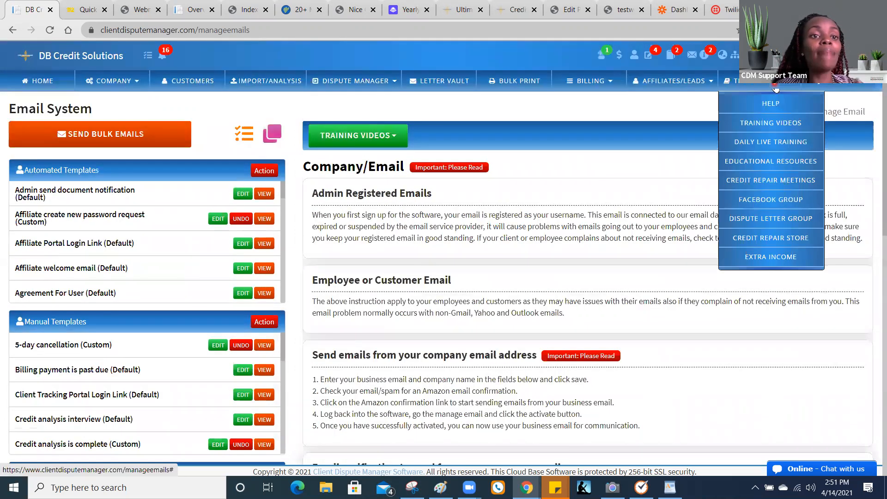
click(776, 165)
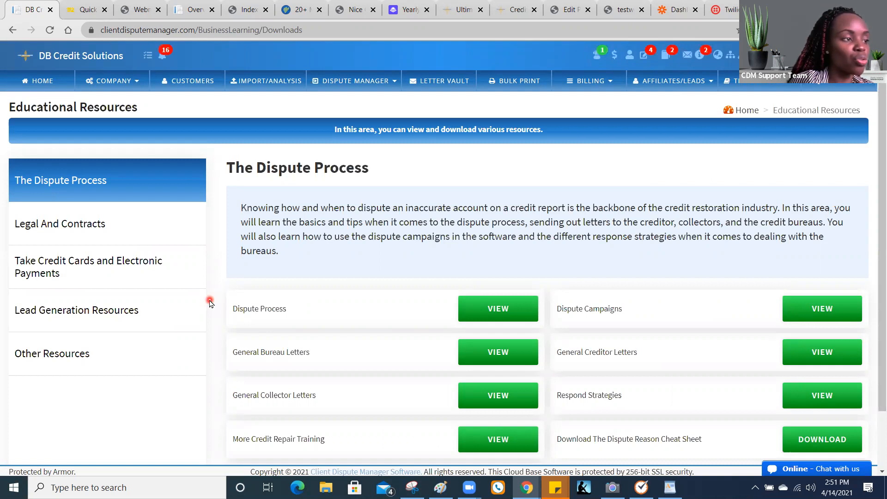
scroll(209, 303, down, 2)
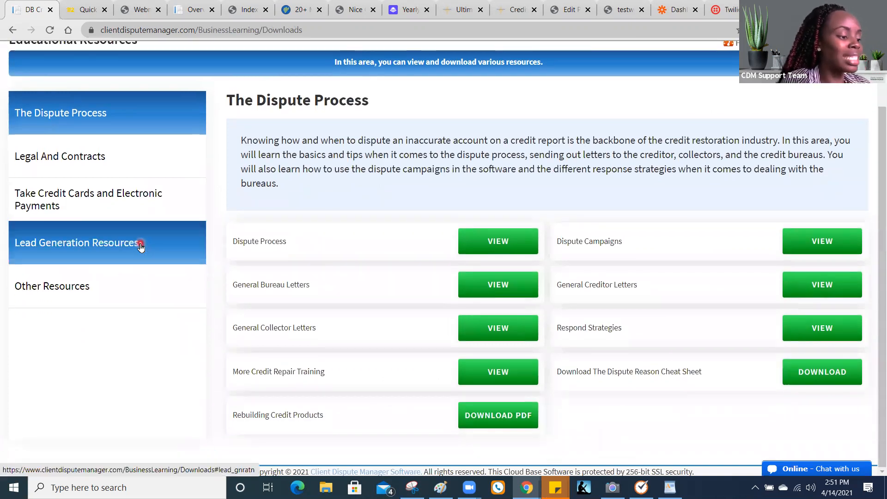
click(141, 248)
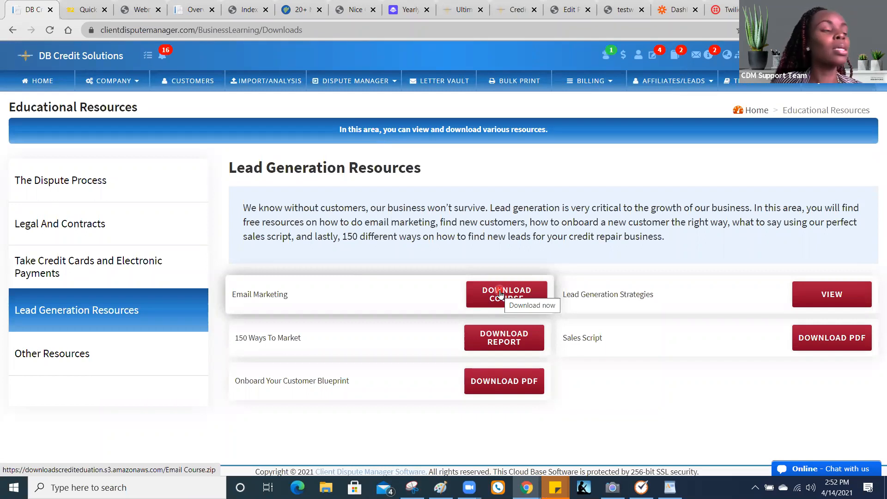
Open the client tracking portal education list, confirm still working in Time Doctor, and switch back to Client Dispute Manager.
click(123, 82)
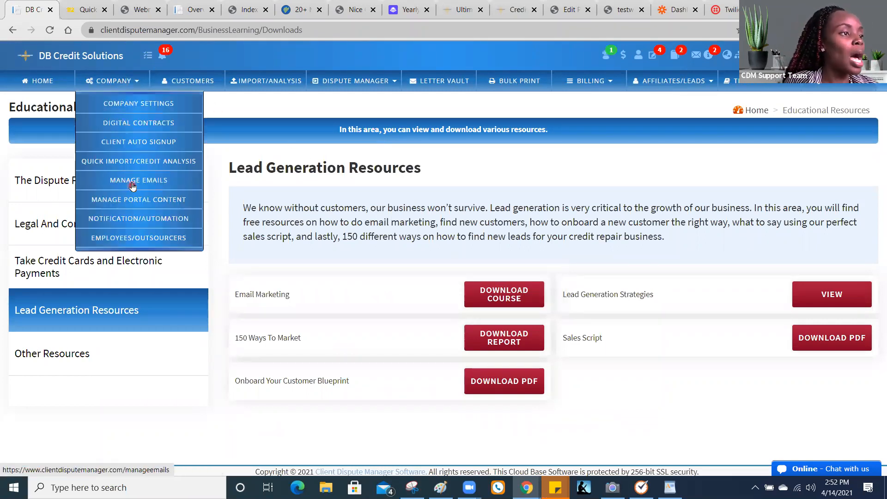
click(129, 204)
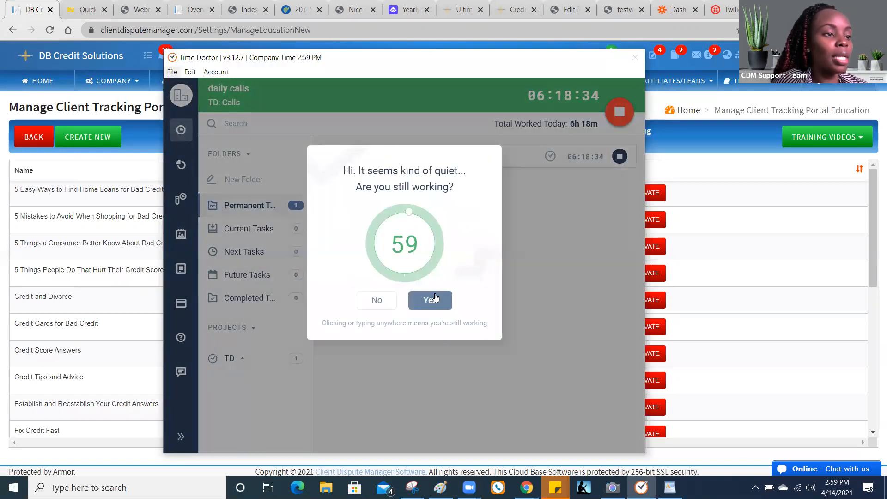
click(435, 298)
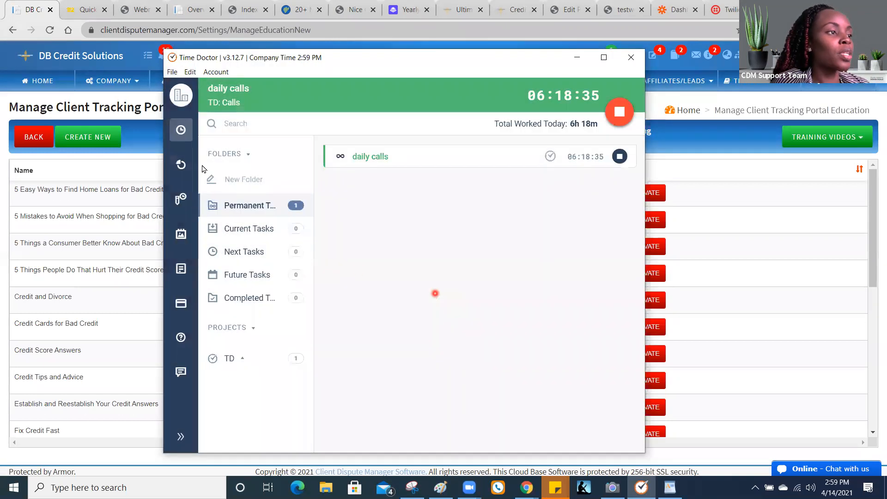
click(122, 94)
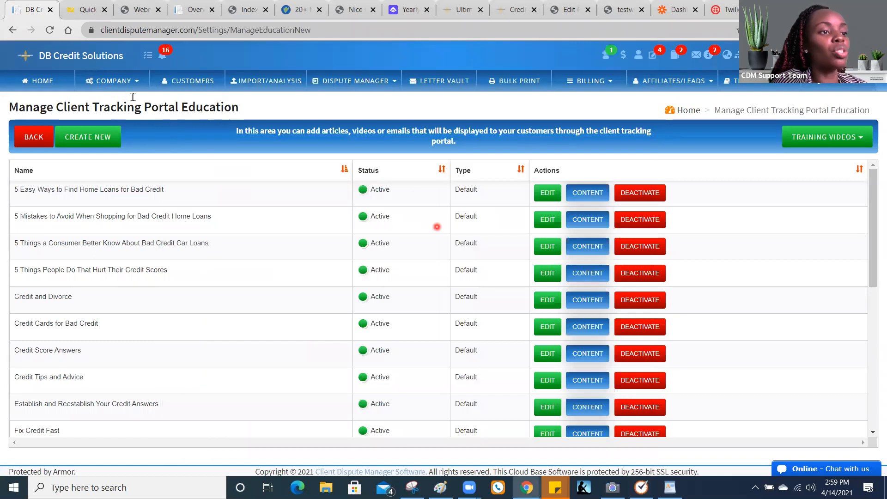